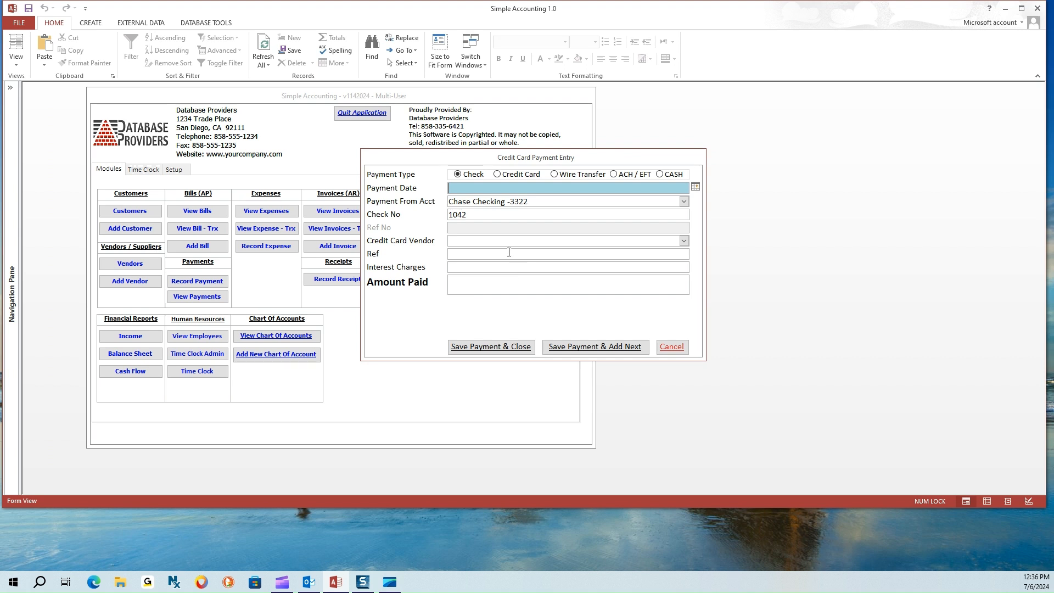
Step: Enter a check payment dated 5/1/2024 in the credit card payment form, with GM as the credit card vendor
click(498, 174)
click(458, 175)
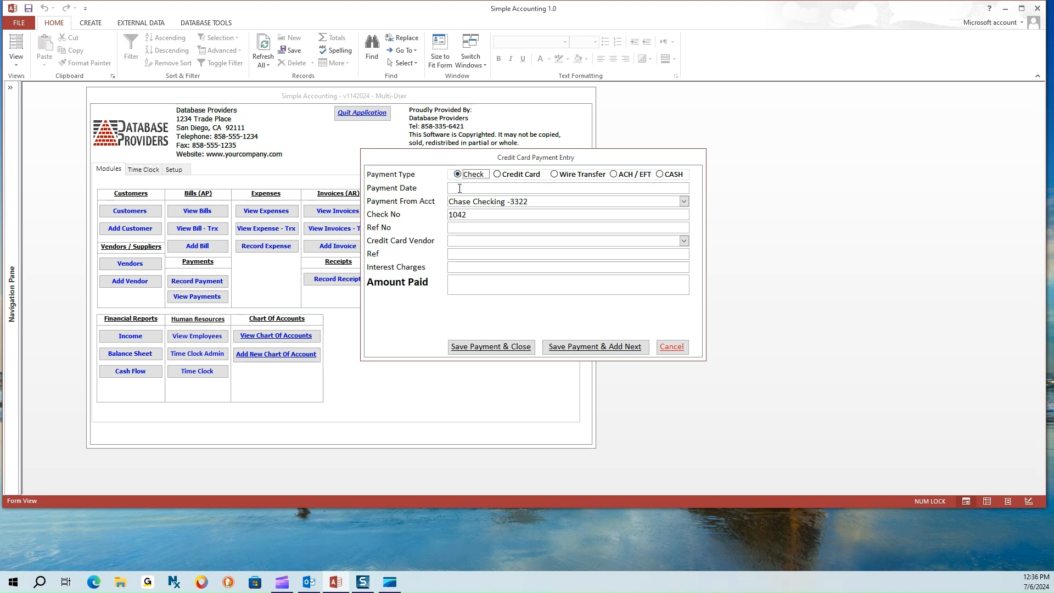
click(460, 188)
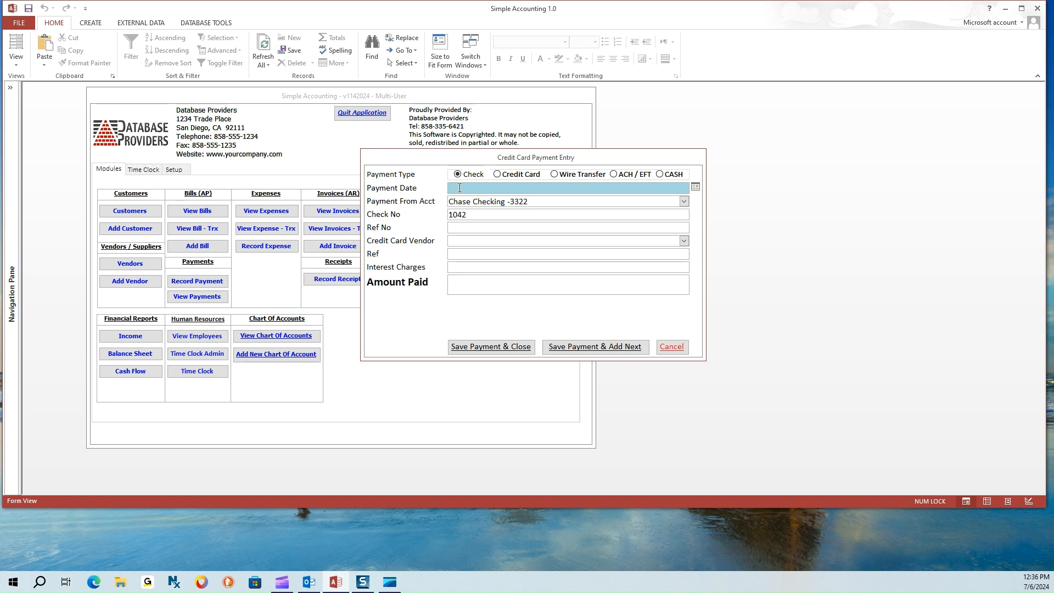
text(5/1/2024)
key(Tab)
key(Tab)
key(Tab)
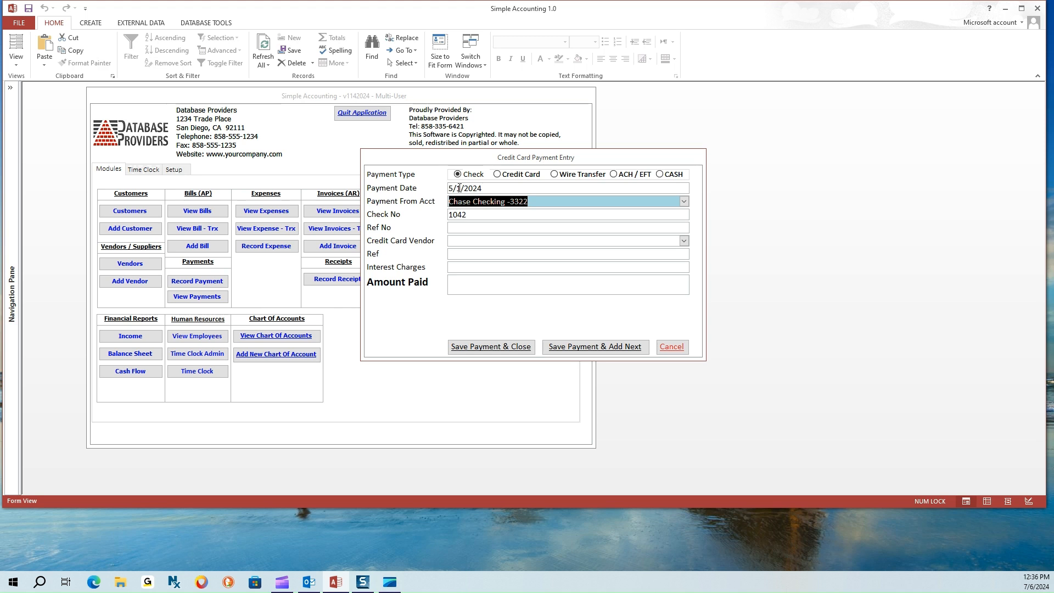
key(Tab)
text(Gm)
key(Tab)
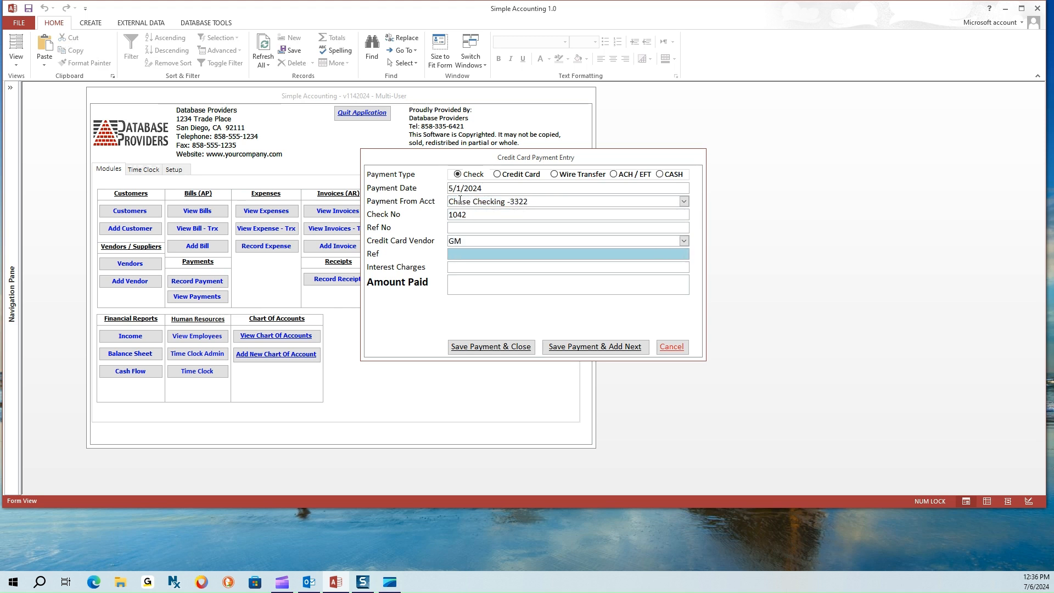
Step: Complete the GM payment with reference May 2024 Payment, interest charges 85.36 and amount paid 150.00, and save it to add another
text(May 2024 Payment)
click(458, 267)
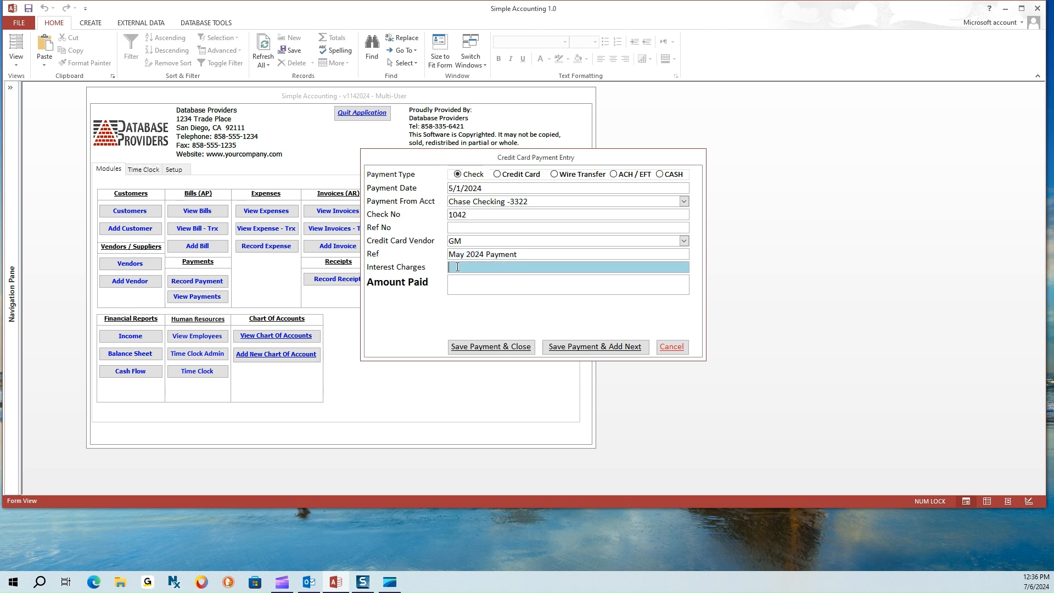
text(85.36)
key(Tab)
text(150.00)
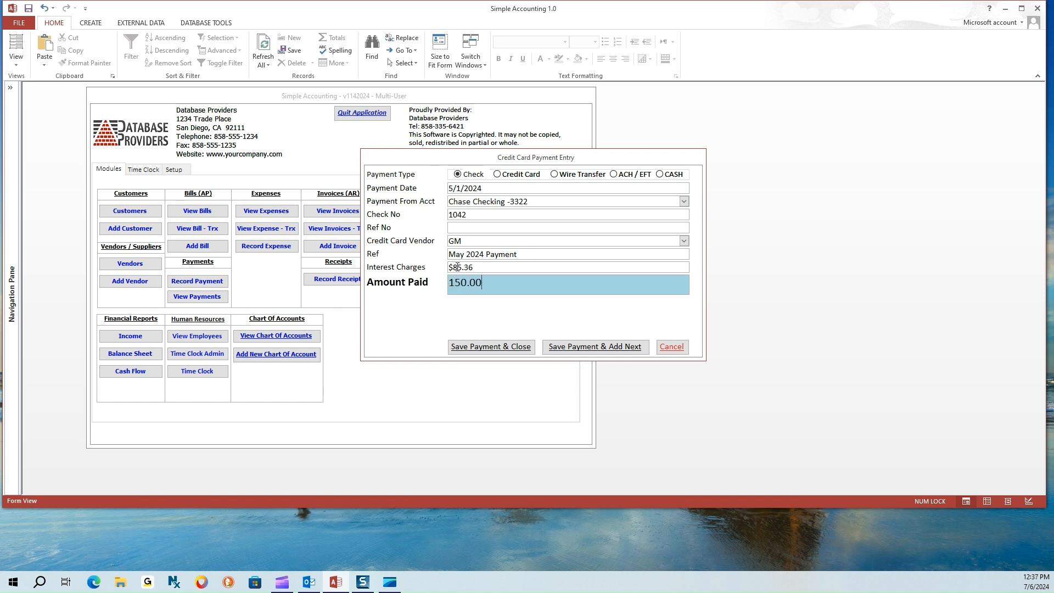
key(Tab)
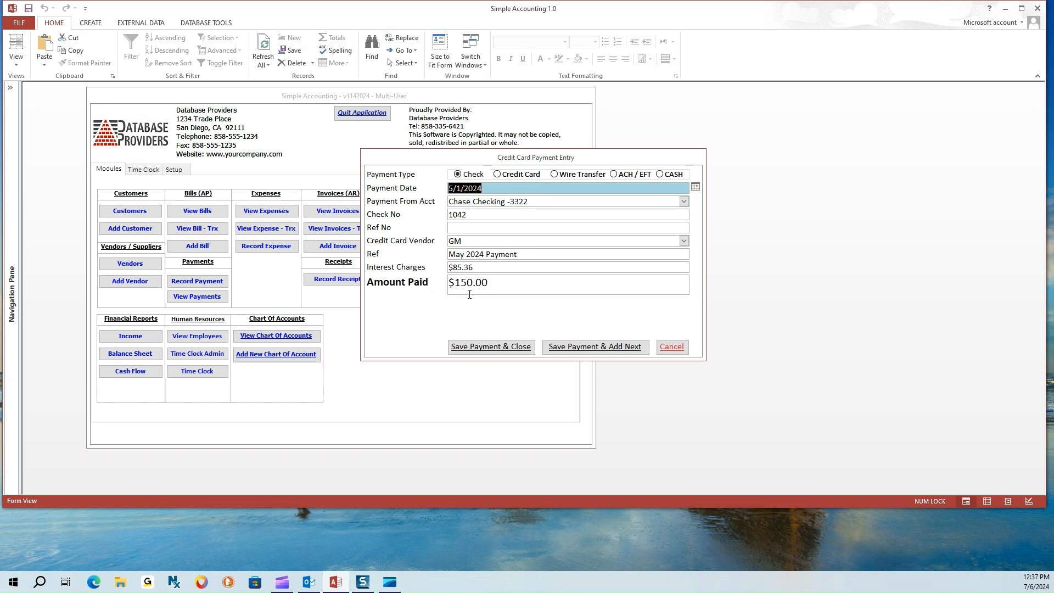
click(591, 347)
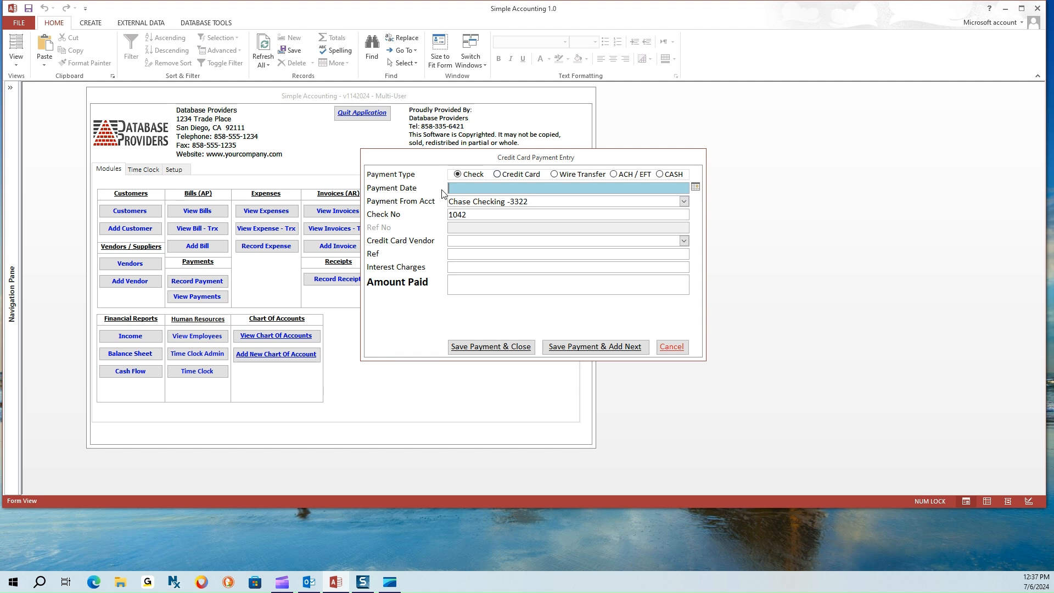
Step: Enter a second payment dated 5/1/2024 for credit card vendor Chase Bank, with the reference May 2024 Payment
text(5/1/2024)
click(456, 241)
text(Chase Bank)
key(Tab)
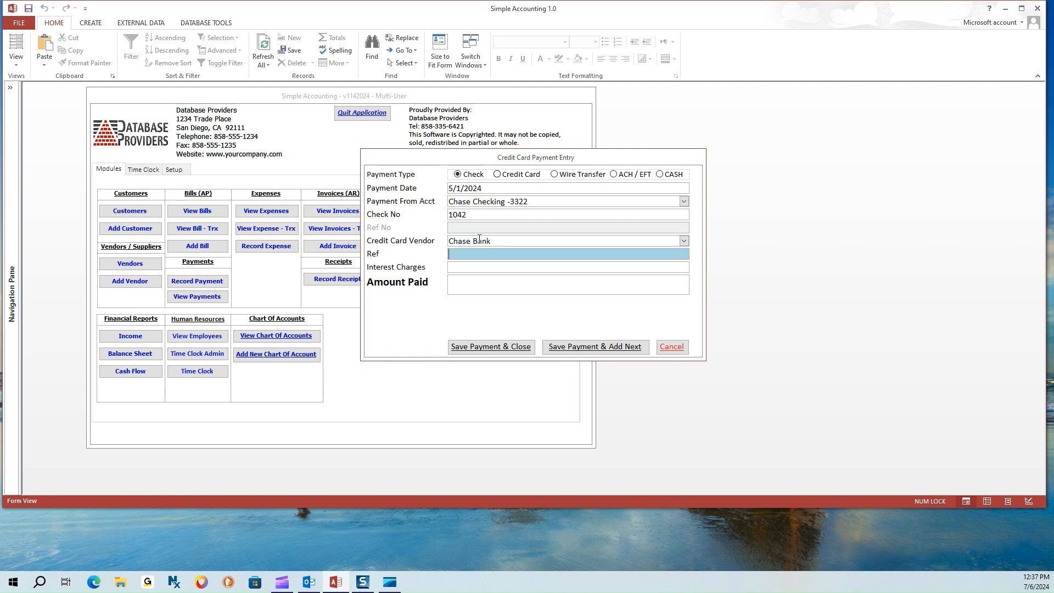
text(May 2024 Payment)
key(Tab)
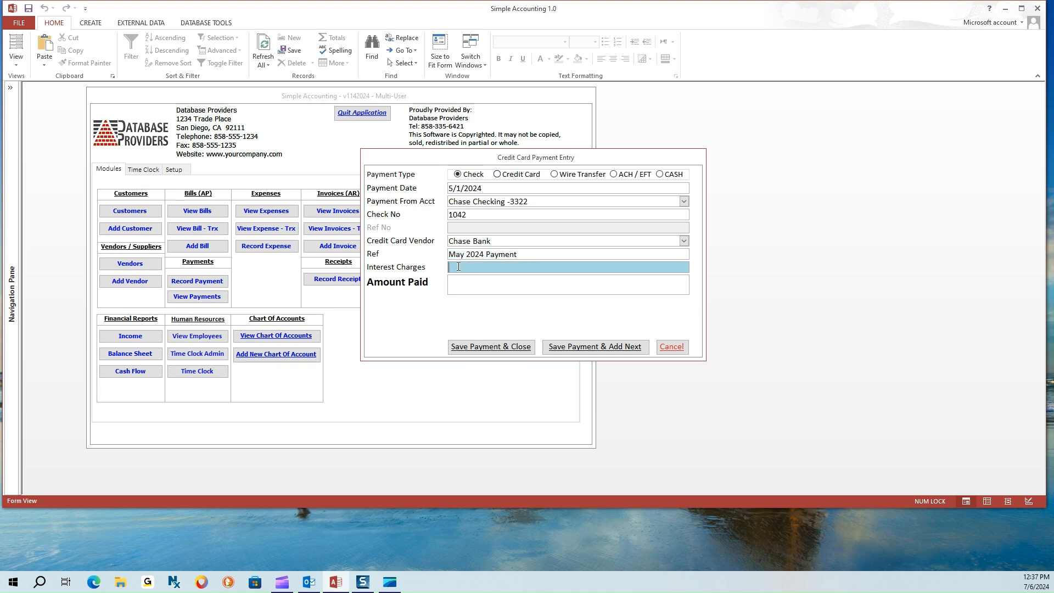
Step: Set the Chase Bank payment's interest charges to 256.58 and amount paid to 250.00, and save and close it
text(255.58)
key(Tab)
text(250.00)
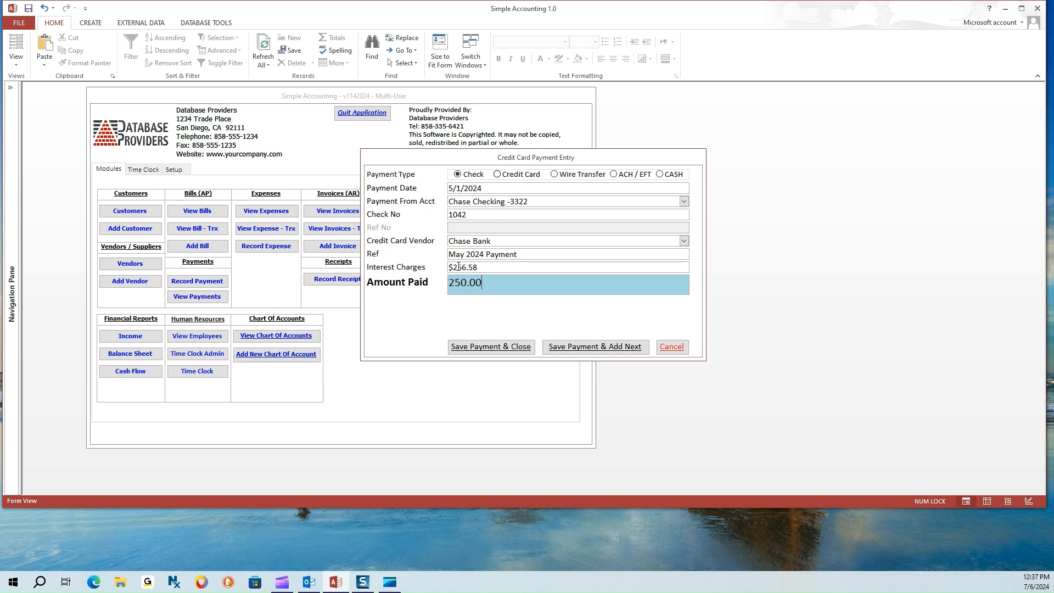
key(Tab)
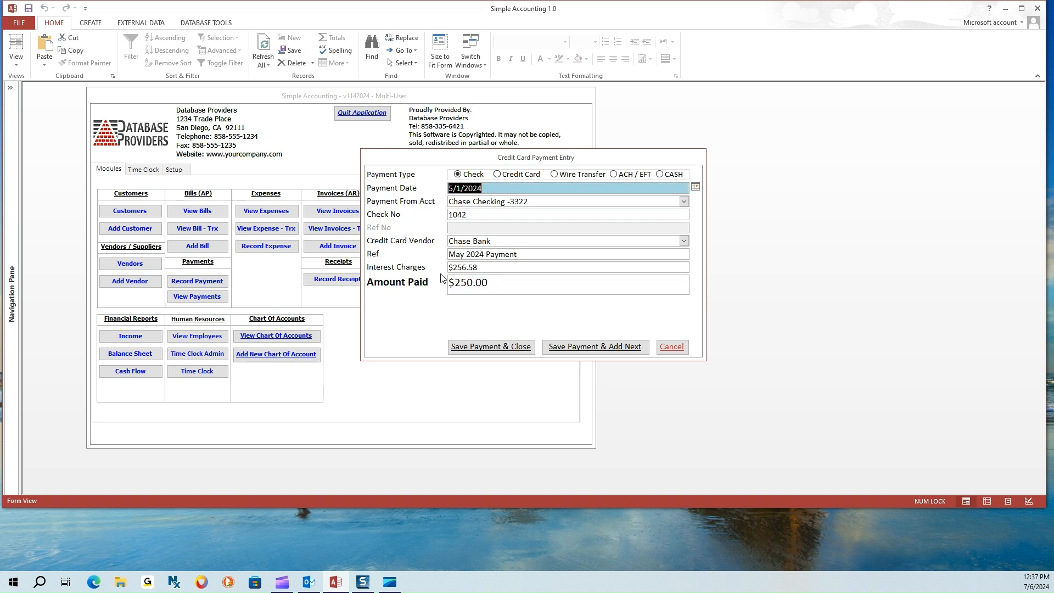
click(486, 352)
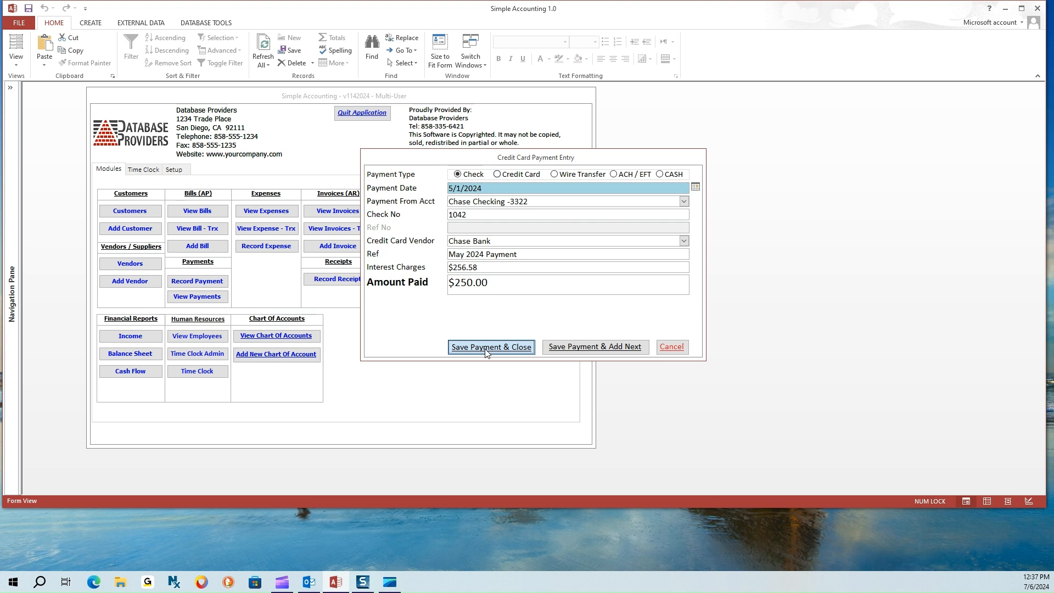
click(486, 347)
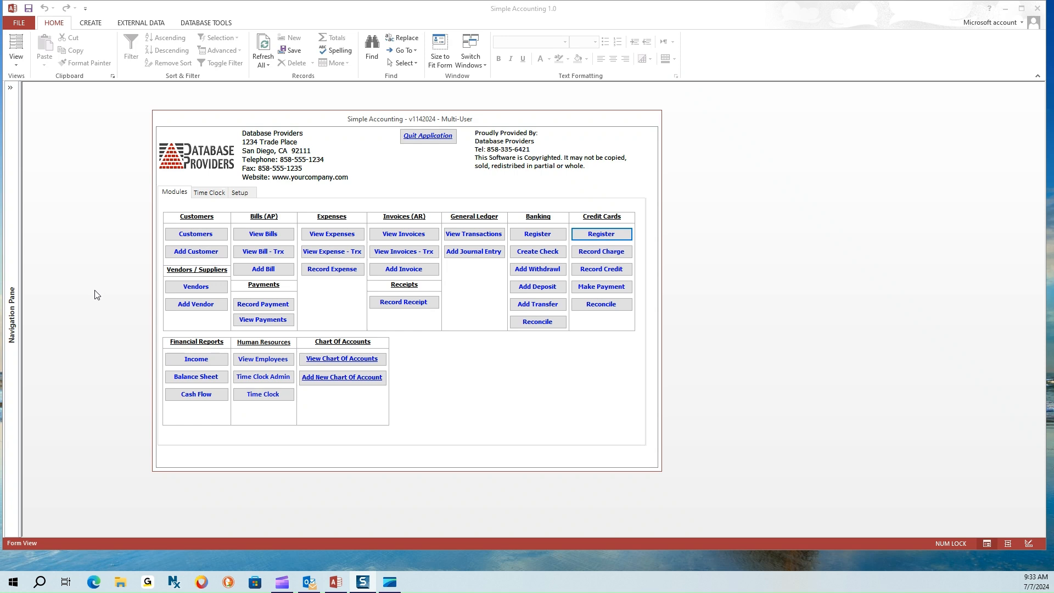
Step: Open the GM vendor record and show its supplier credit cards issuance list
click(195, 287)
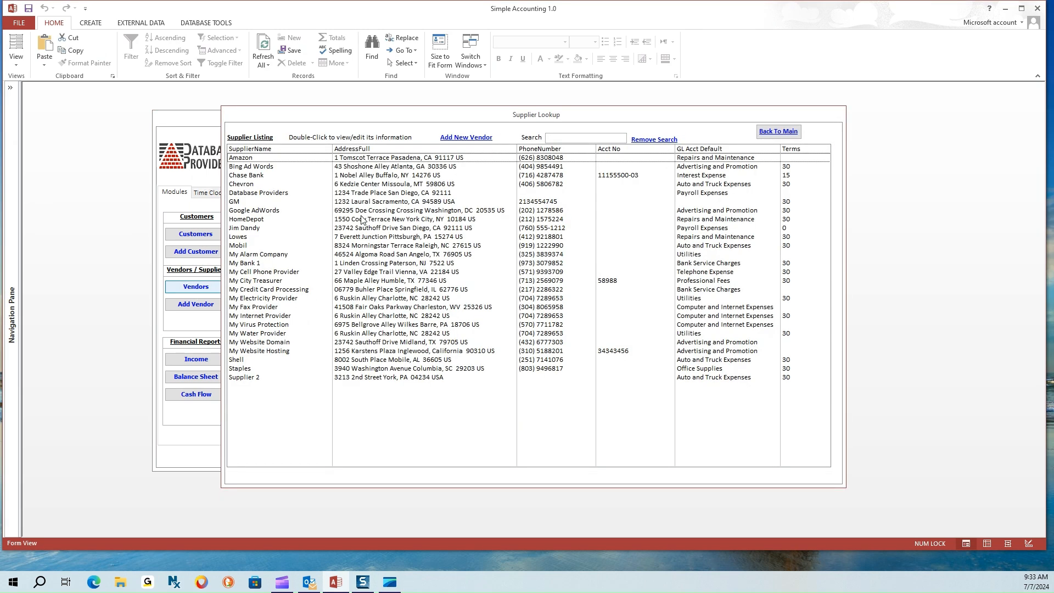
double_click(252, 202)
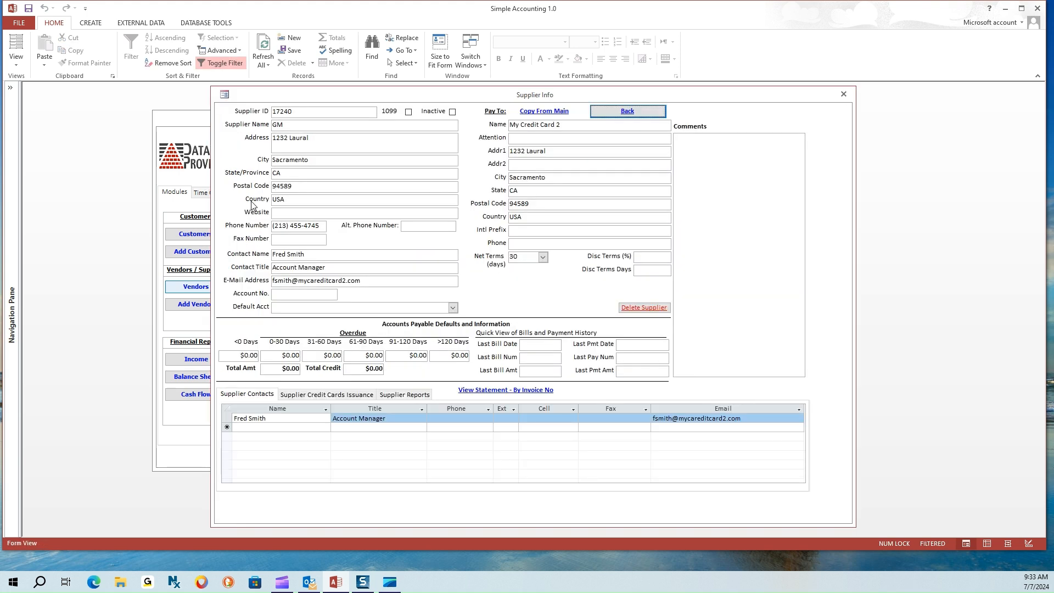
click(328, 395)
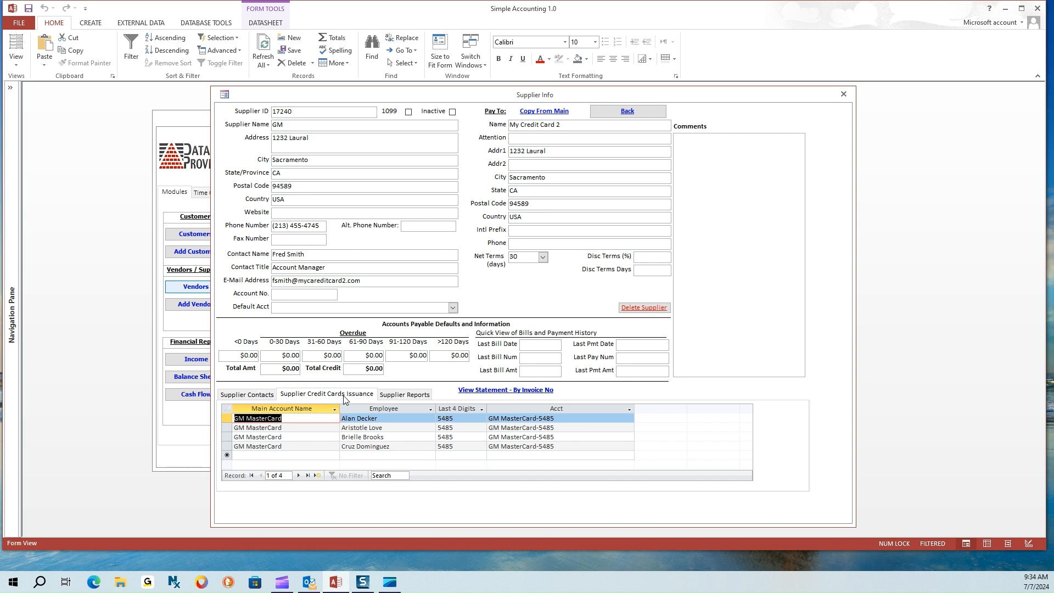
Step: Examine the employees, last four digits and accounts of the cards issued by GM, and return to the main form
click(388, 419)
click(392, 428)
click(397, 437)
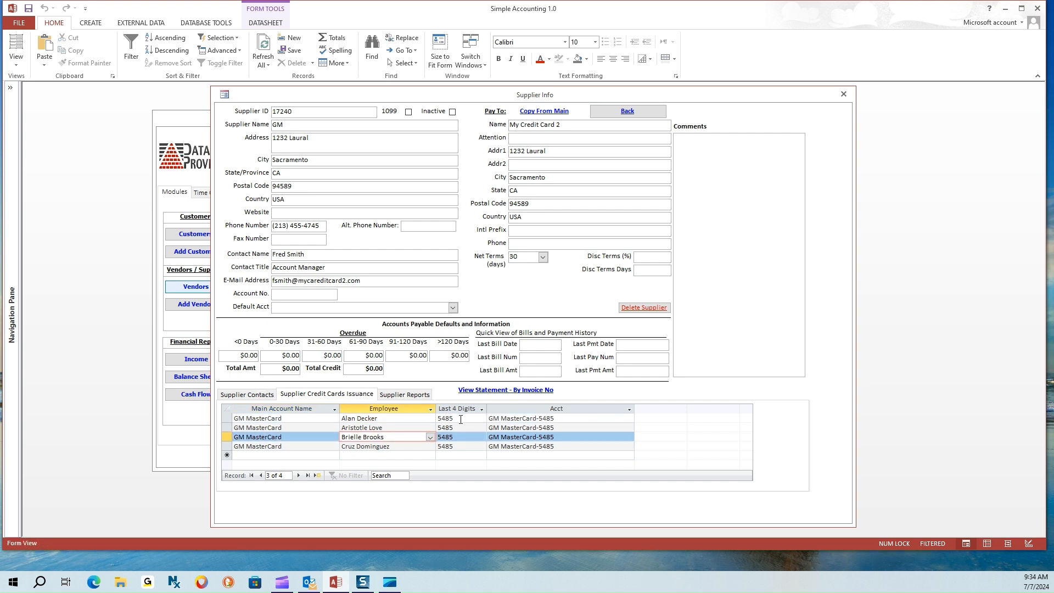
double_click(466, 419)
click(461, 429)
click(475, 438)
click(470, 447)
drag(574, 423, 487, 430)
drag(566, 440, 482, 439)
drag(560, 447, 471, 445)
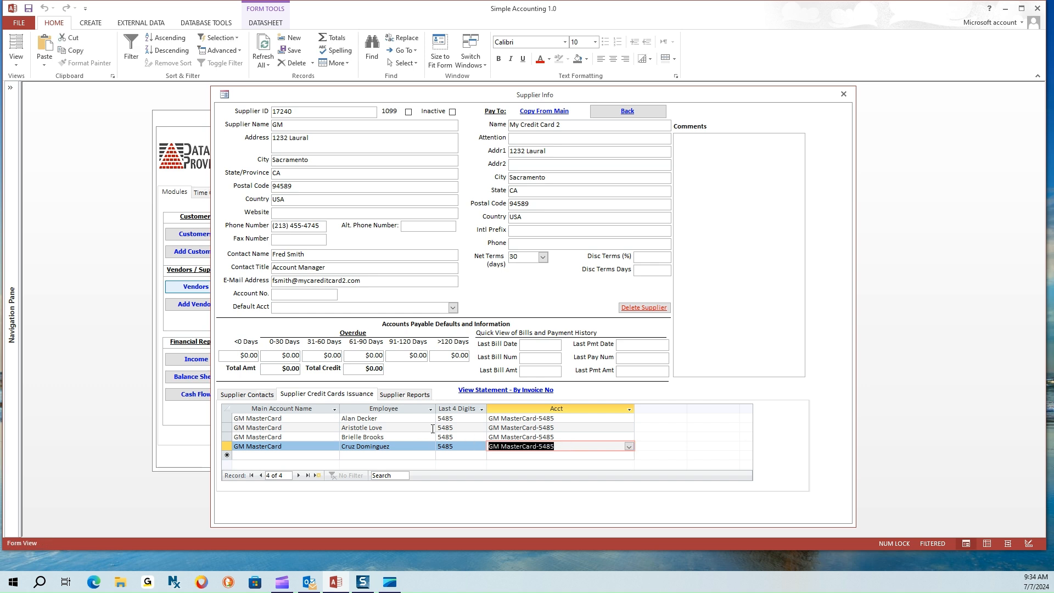
click(626, 112)
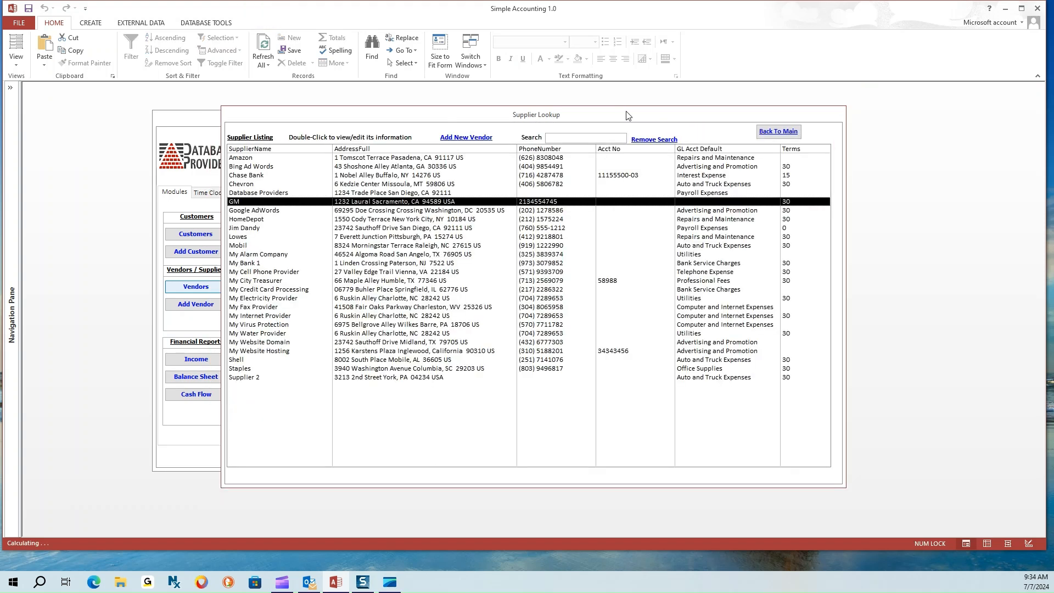
click(785, 133)
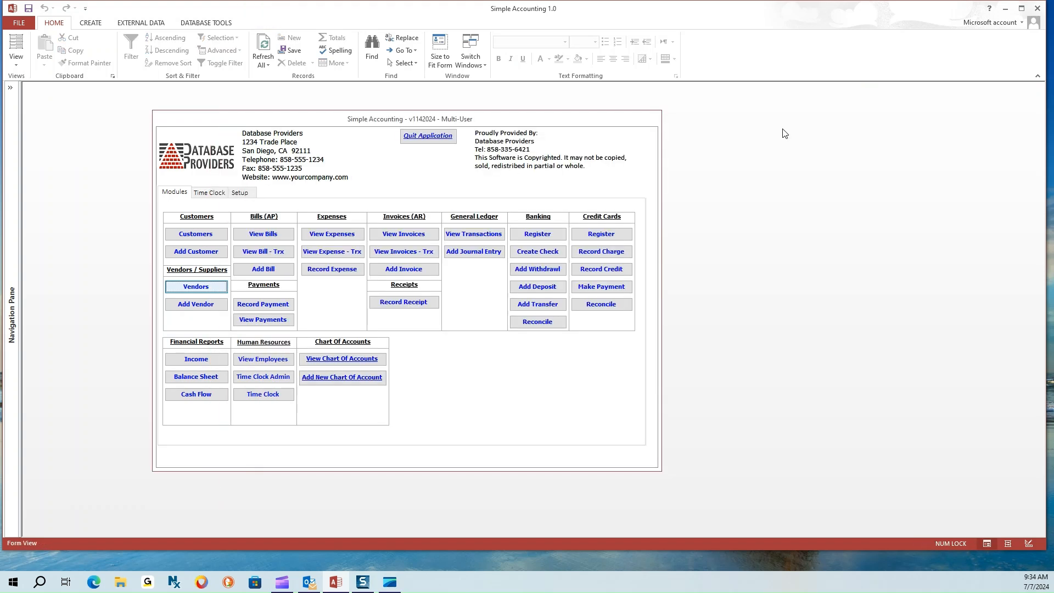
Step: Open the credit card register and show the transactions of the GM main account
click(603, 236)
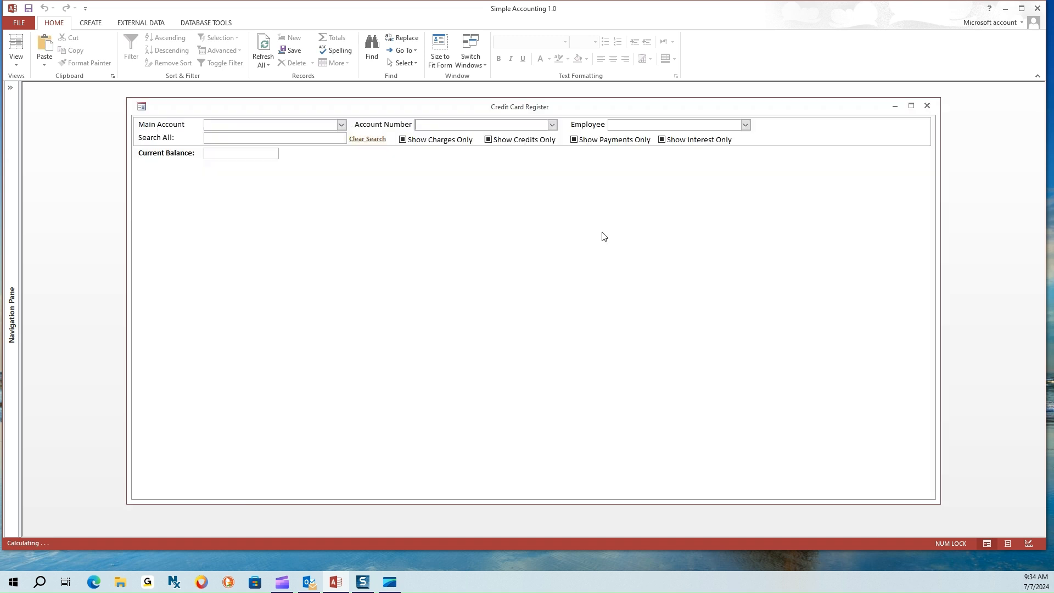
click(341, 125)
click(310, 158)
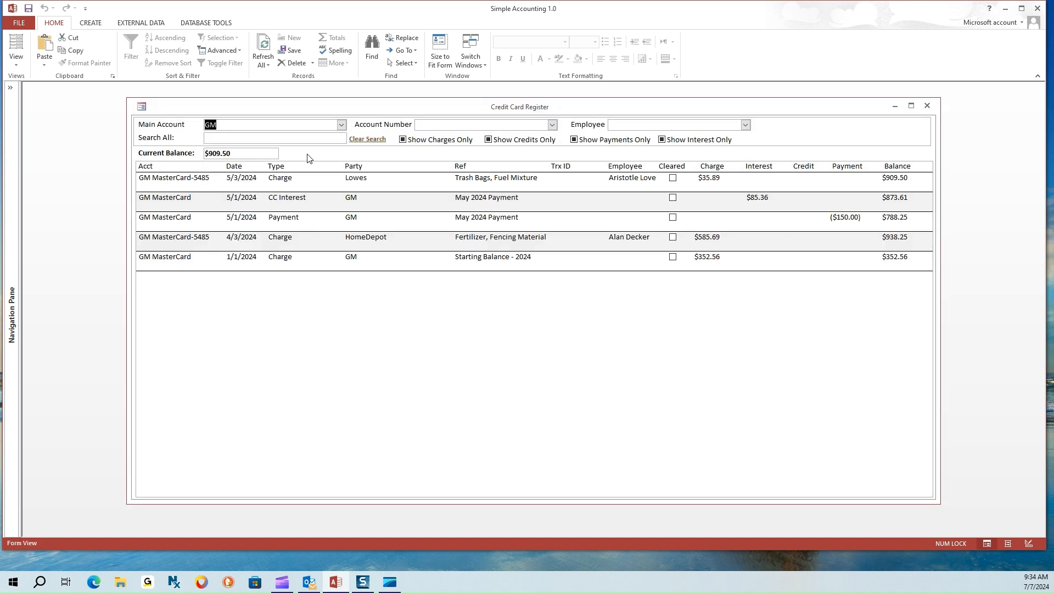
Step: Examine the card account and employee recorded on the Lowes and HomeDepot charges in the register
drag(212, 178, 177, 178)
drag(210, 236, 177, 236)
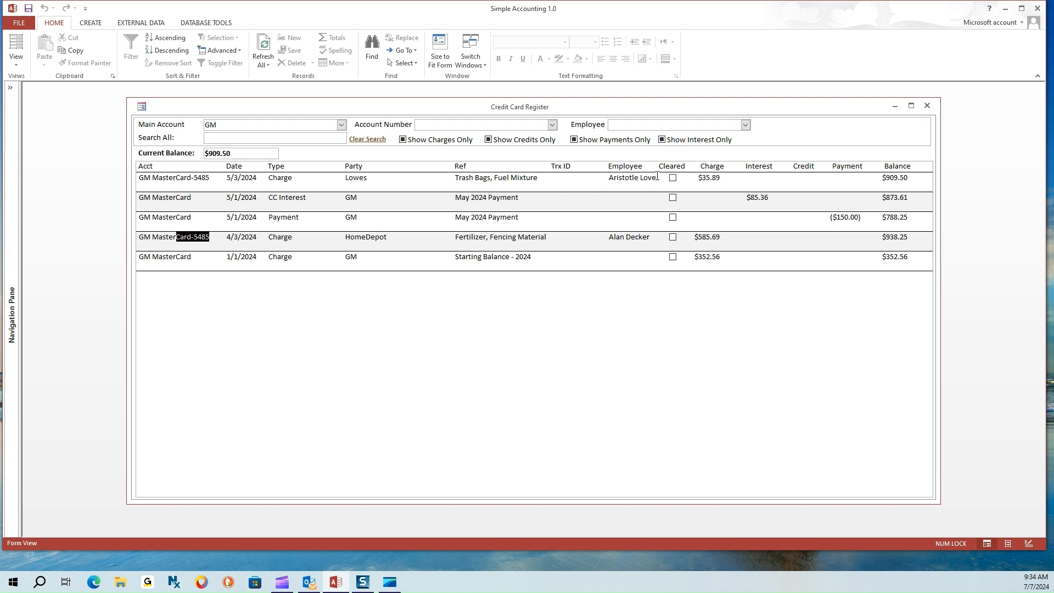
drag(658, 178, 608, 178)
drag(653, 236, 602, 235)
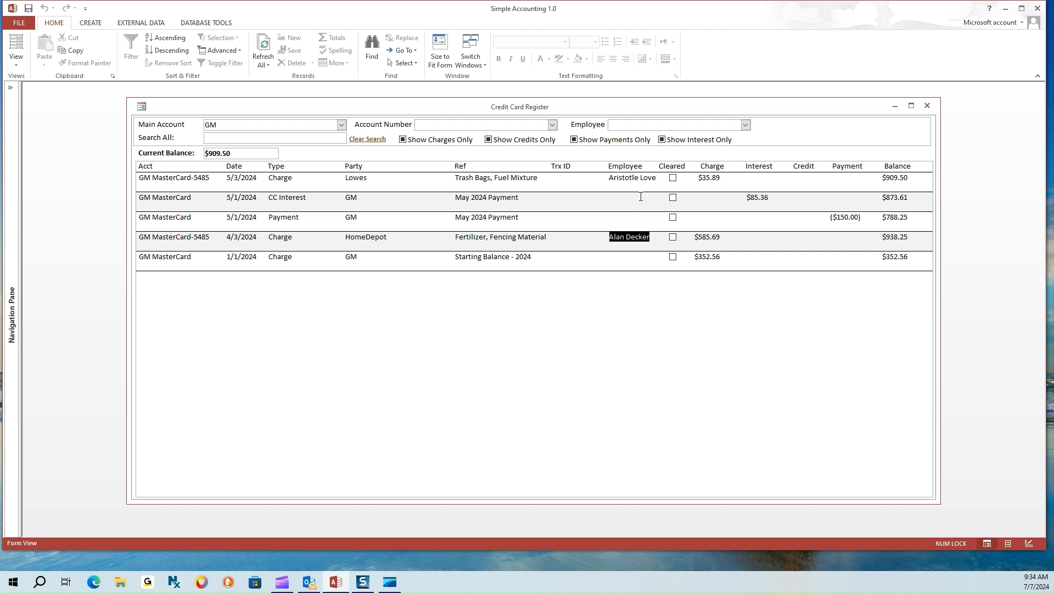
drag(658, 178, 598, 177)
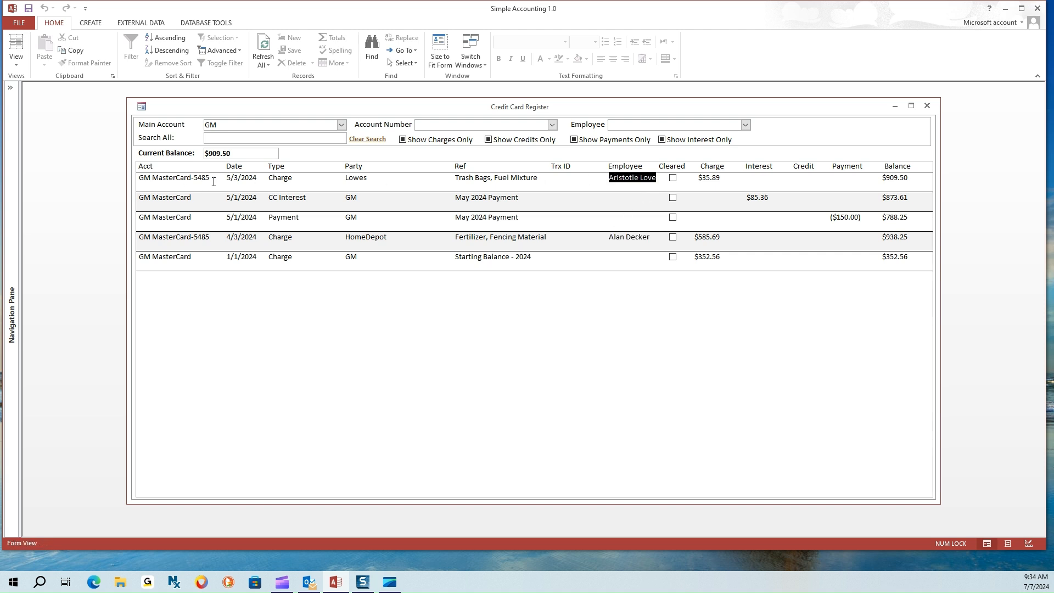
drag(214, 182, 166, 178)
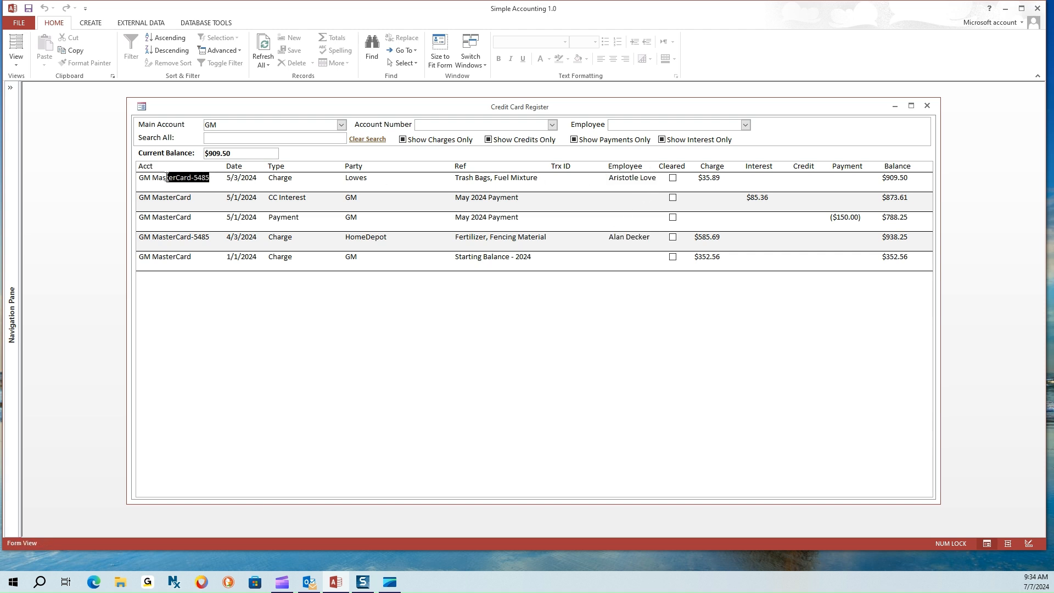
Step: Filter the GM register by charges, credits, payments and interest one after another, and clear the search
click(446, 142)
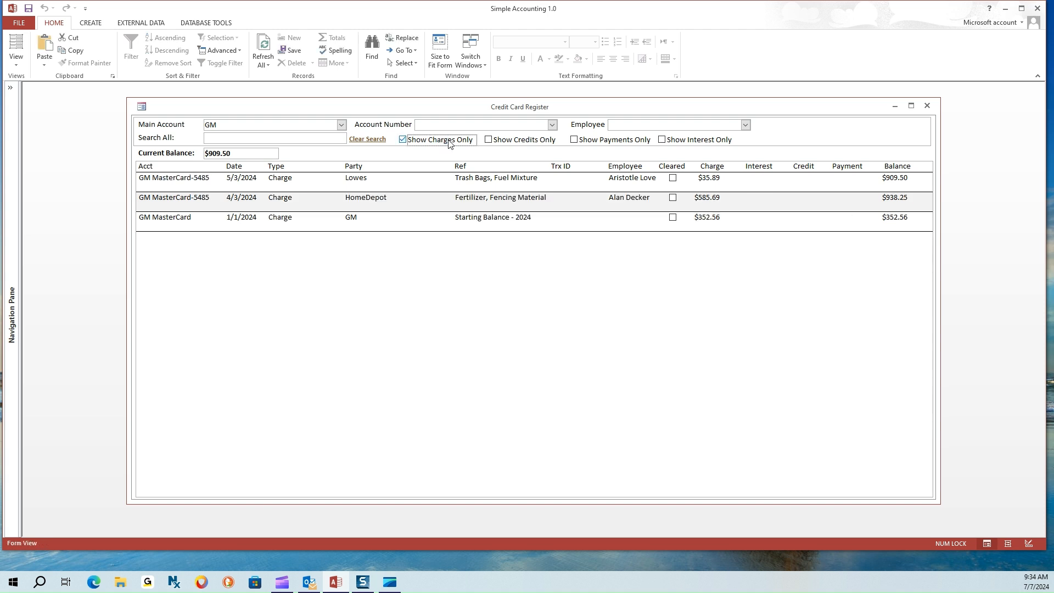
click(519, 142)
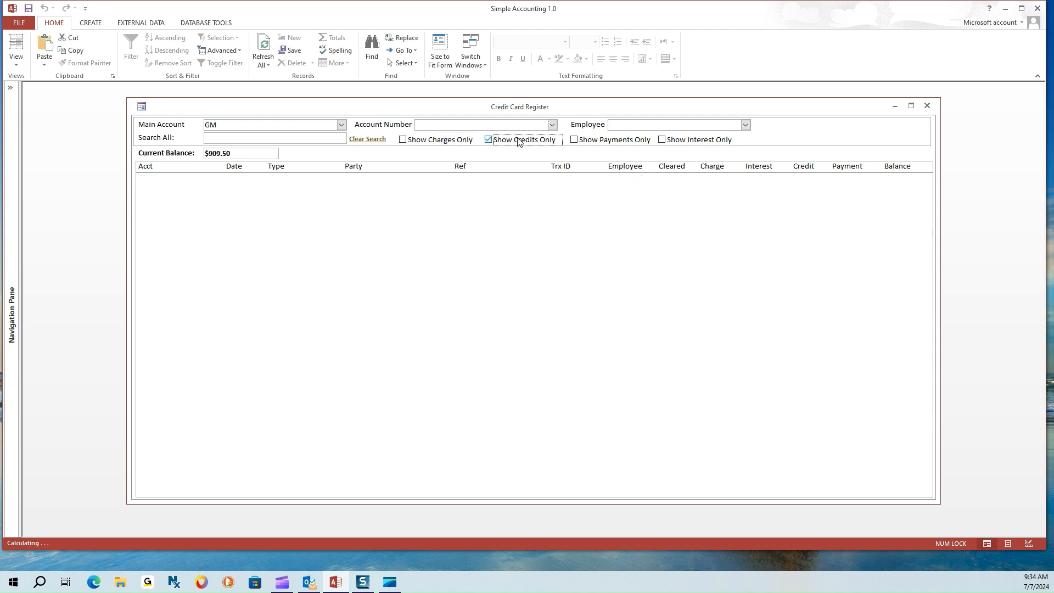
click(601, 142)
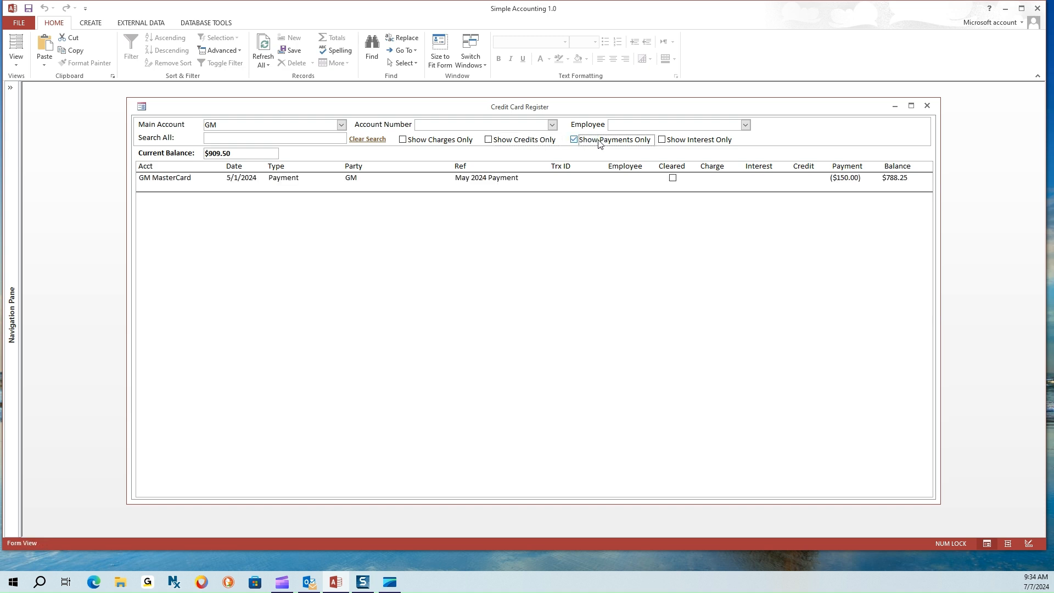
click(684, 145)
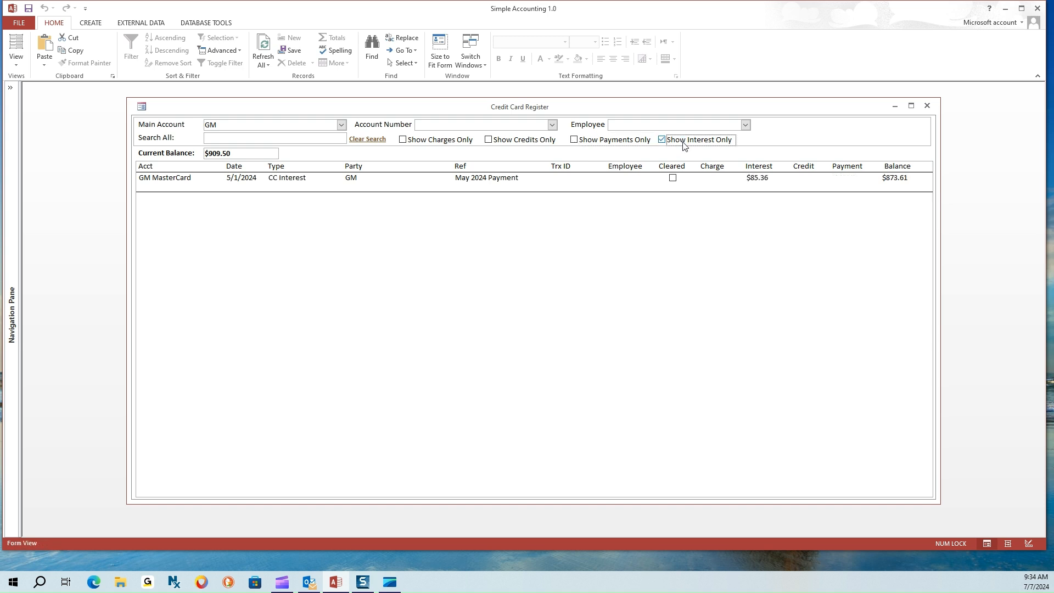
click(371, 140)
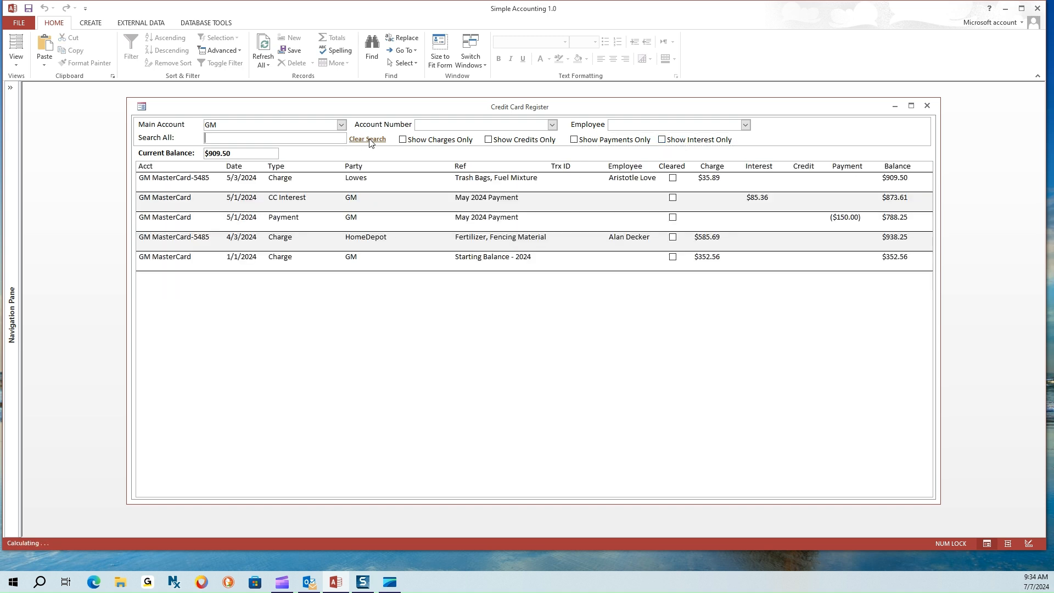
Step: Examine the GM register's card accounts and current balance, along with the May interest and payment entries
drag(212, 179, 169, 179)
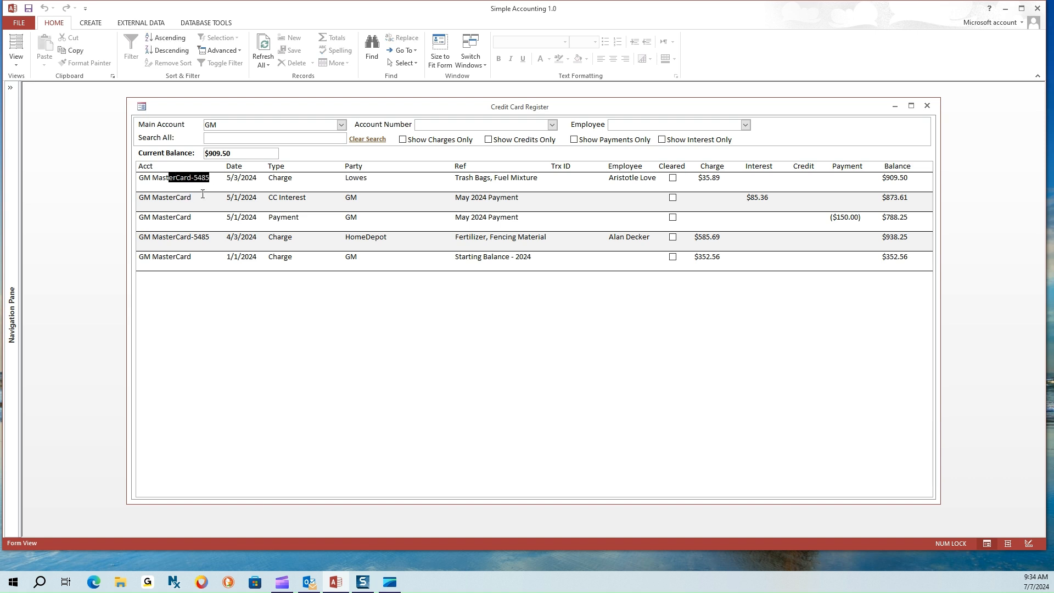
drag(212, 240, 134, 237)
drag(245, 153, 197, 156)
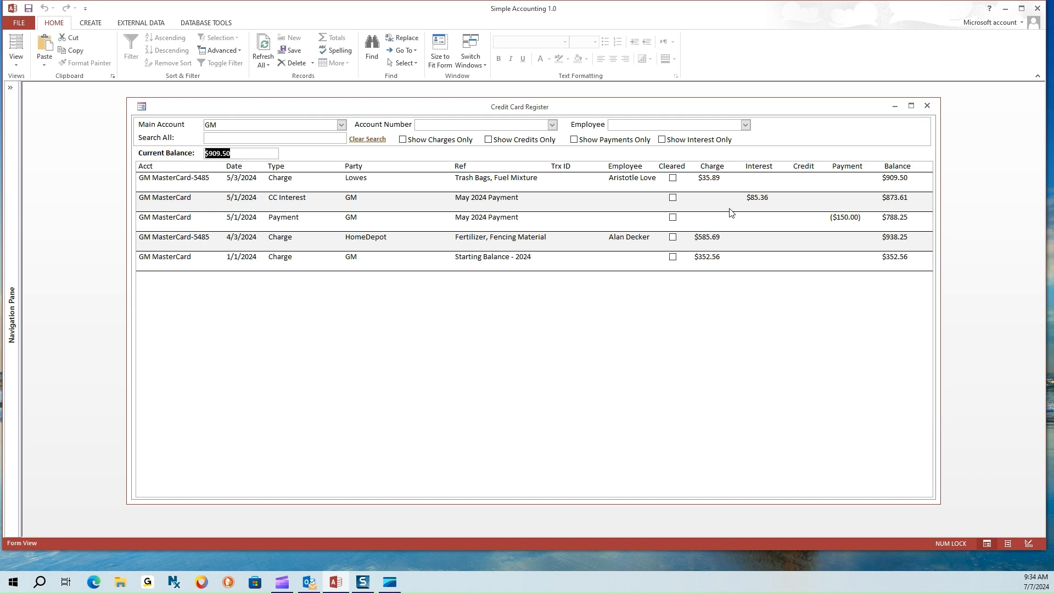
click(222, 124)
click(745, 196)
click(828, 216)
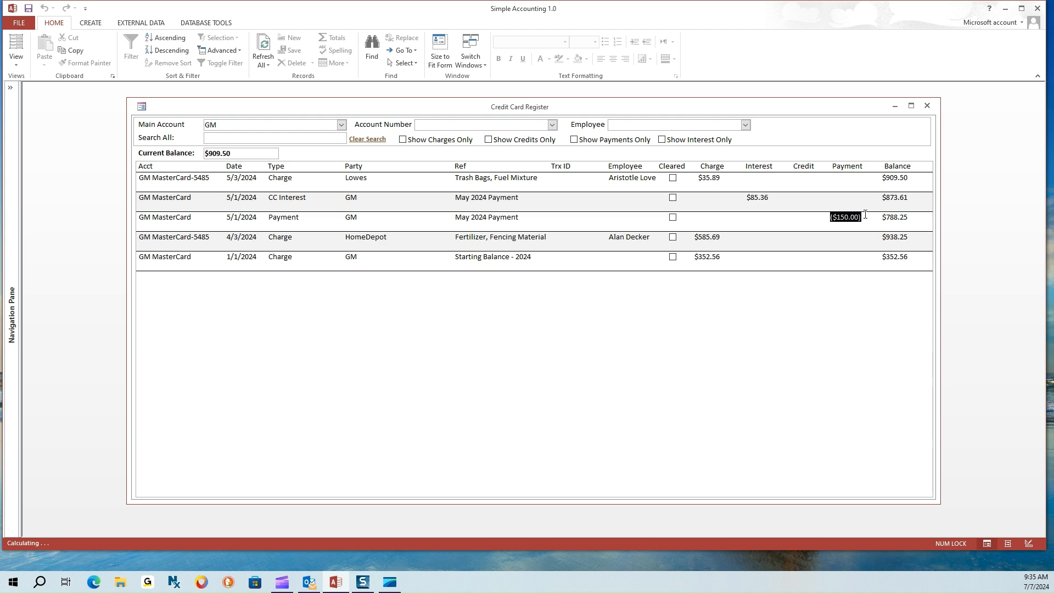
Step: Close the register and open the Chase Bank vendor record at its issued credit cards
click(930, 106)
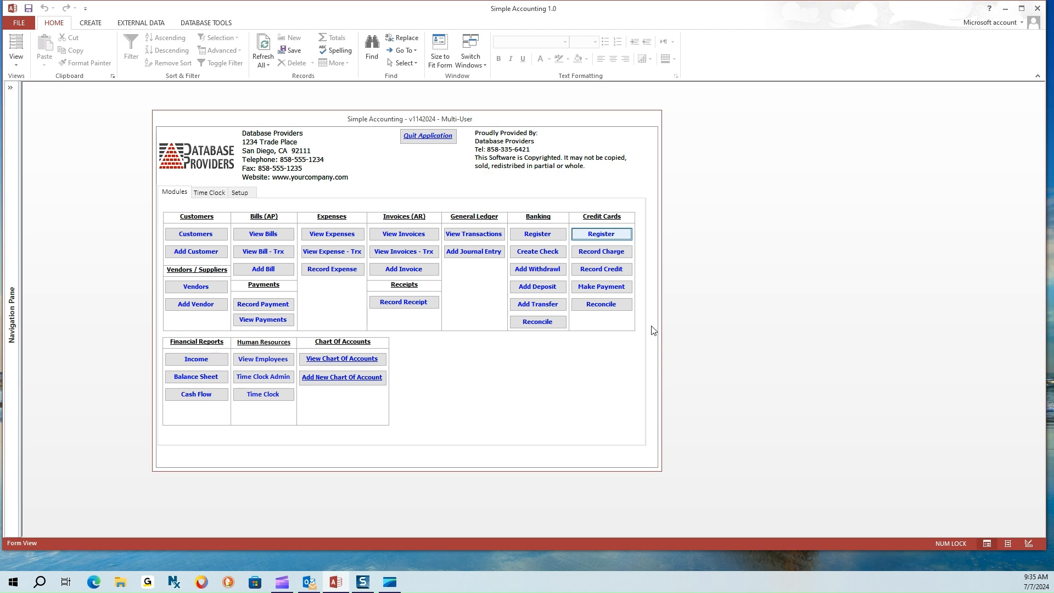
click(183, 289)
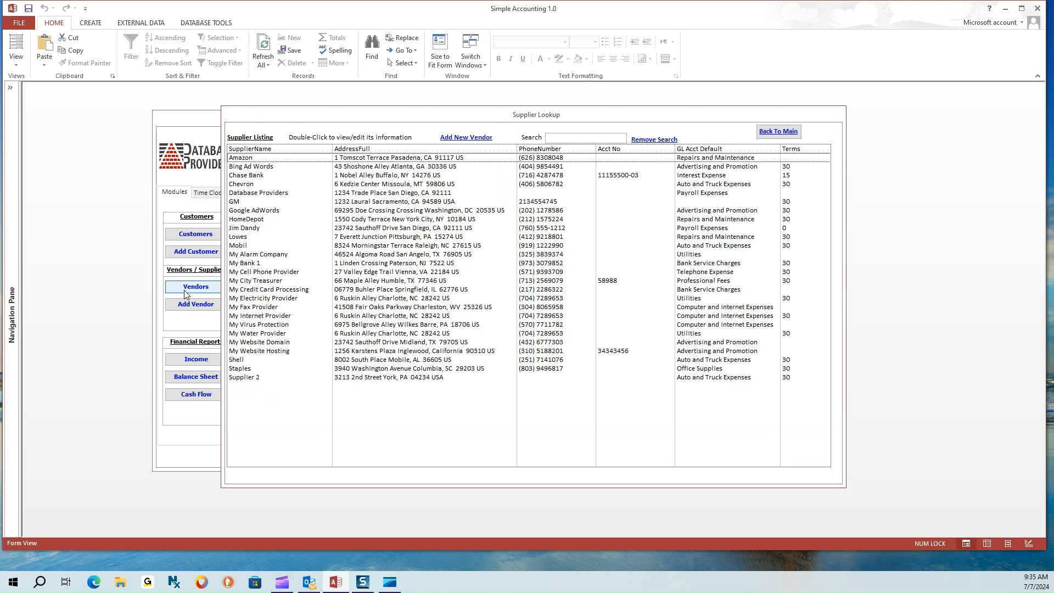
double_click(246, 175)
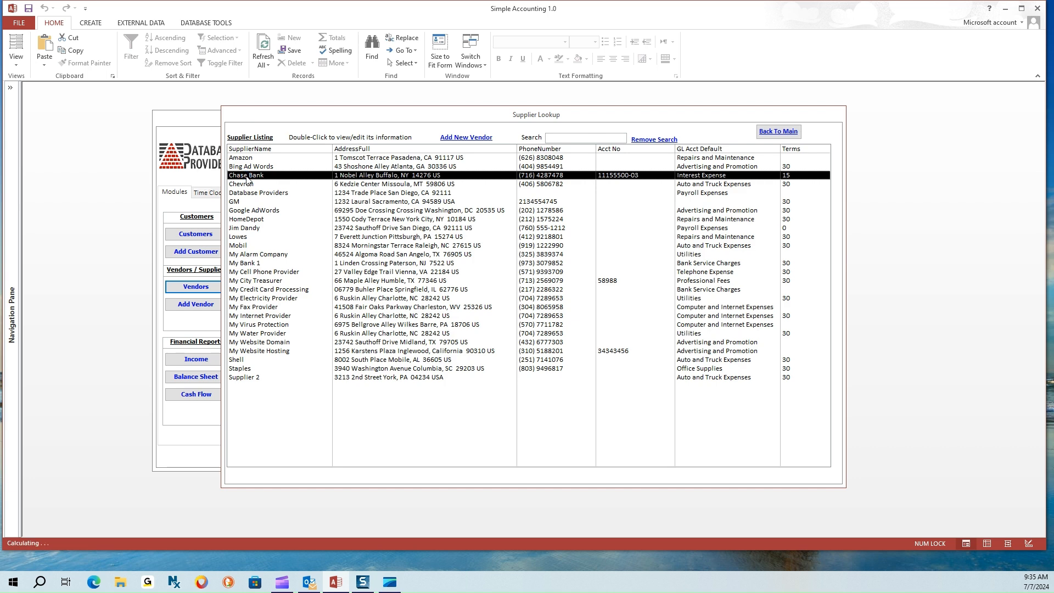
click(322, 396)
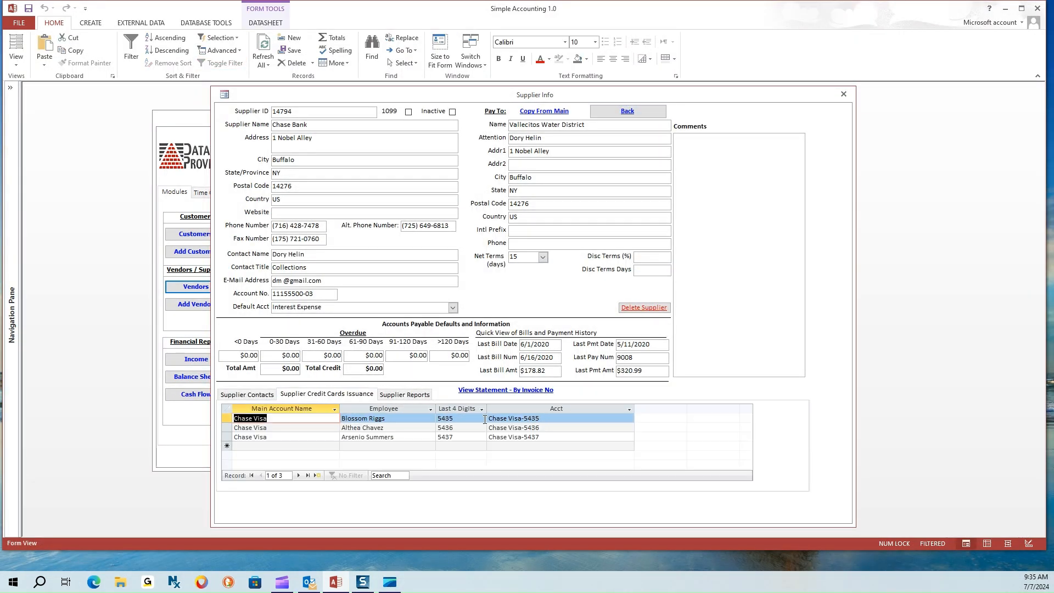
Step: Examine the last four digits and the linked account of each Chase Visa card issued to an employee
key(Tab)
key(Tab)
drag(456, 428, 430, 437)
drag(544, 420, 488, 437)
click(546, 428)
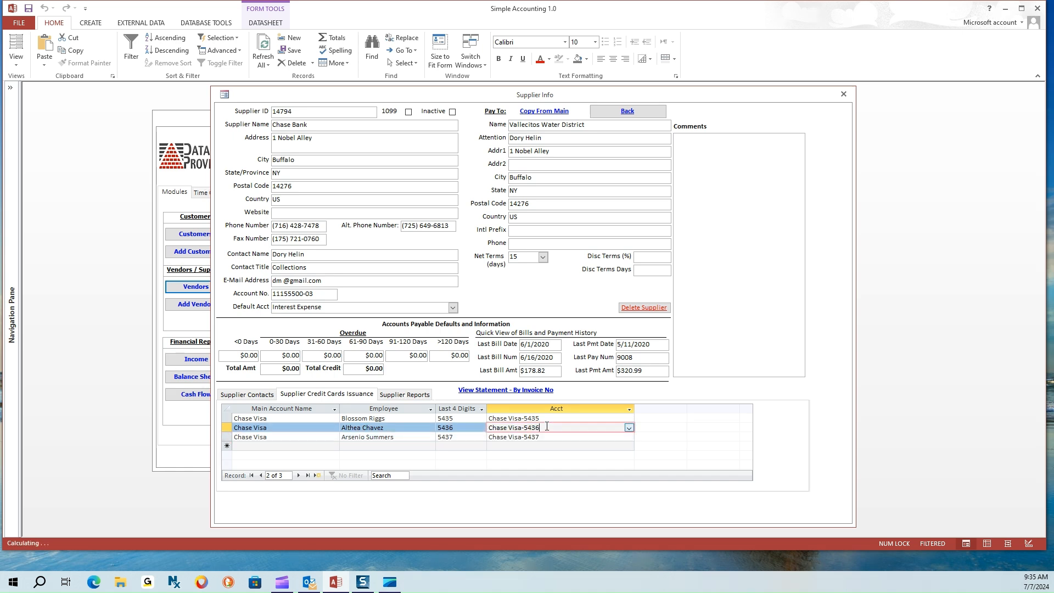
click(546, 420)
click(547, 427)
click(547, 436)
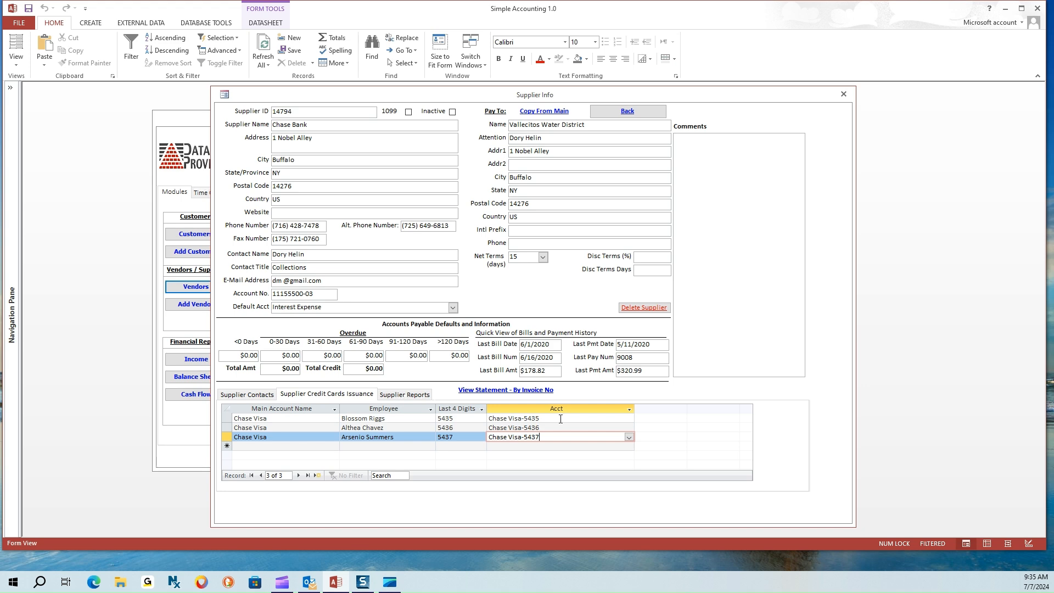
click(542, 418)
click(544, 427)
click(546, 437)
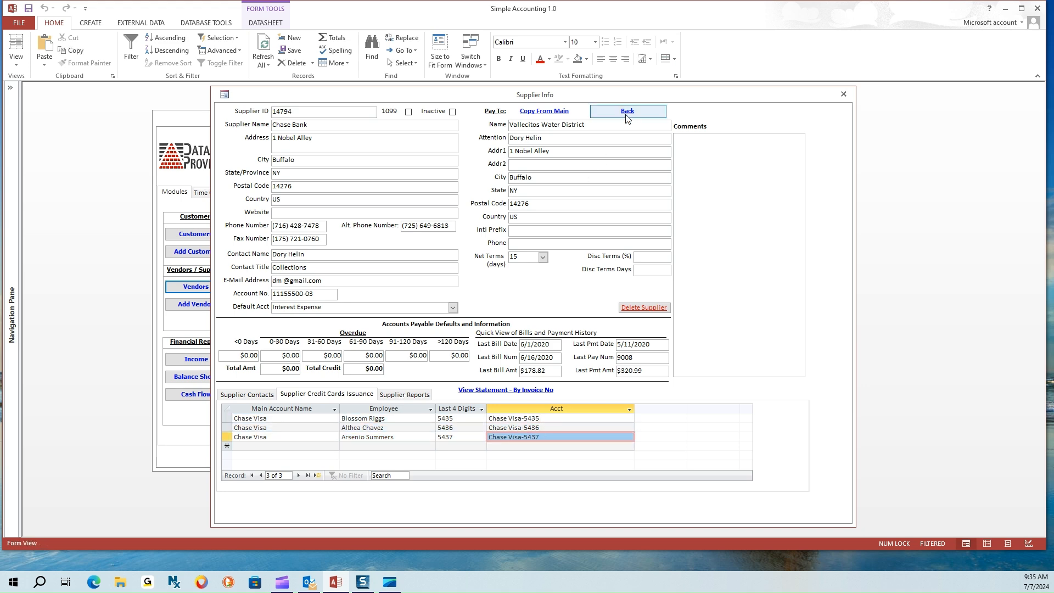
Step: Return to the main screen and show the Chase Bank main account's transactions in the credit card register
click(627, 112)
click(777, 132)
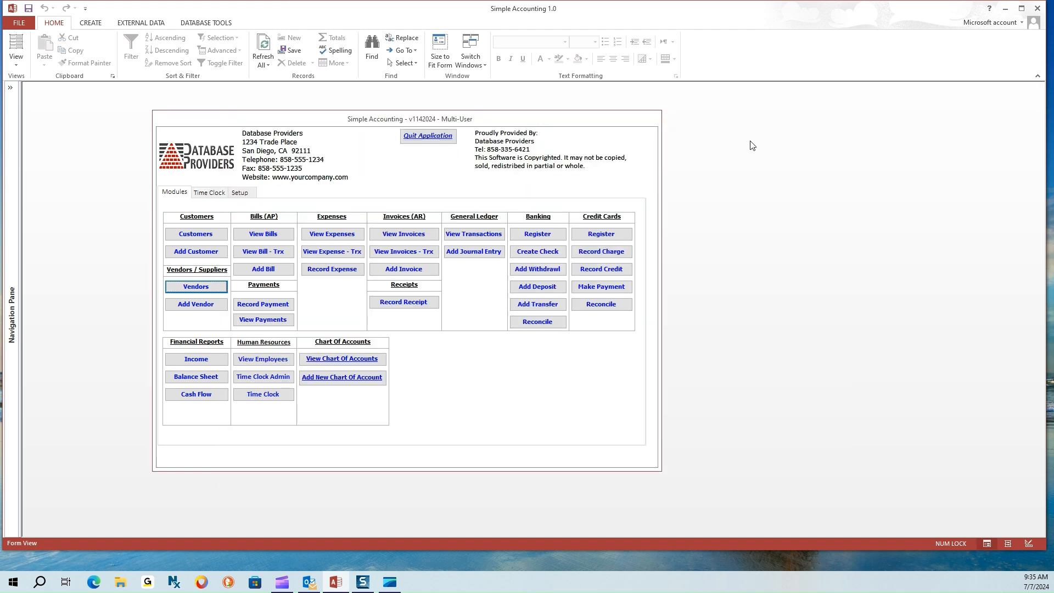
click(602, 235)
click(342, 126)
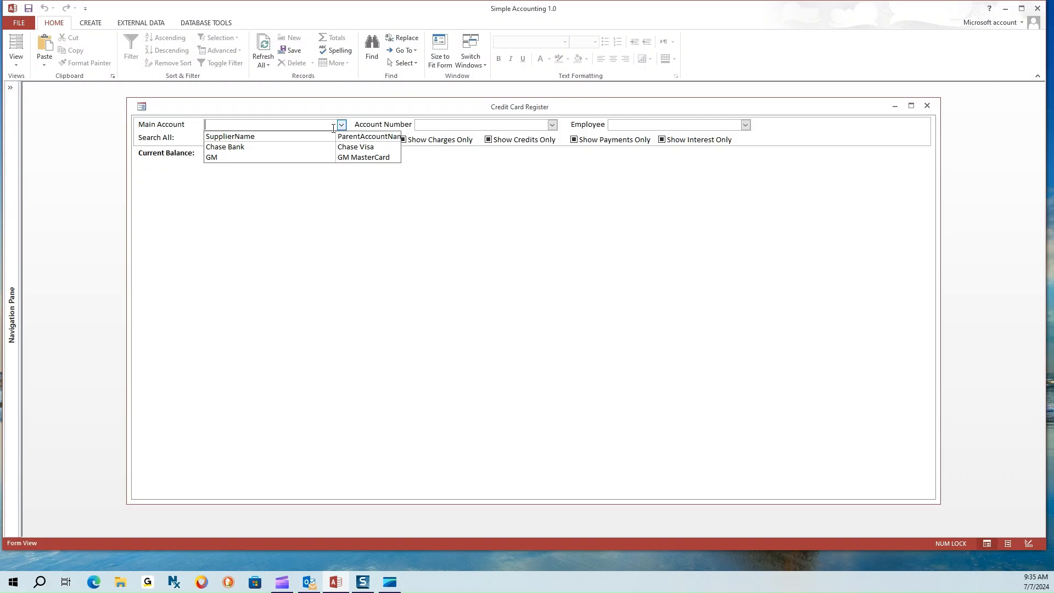
click(301, 149)
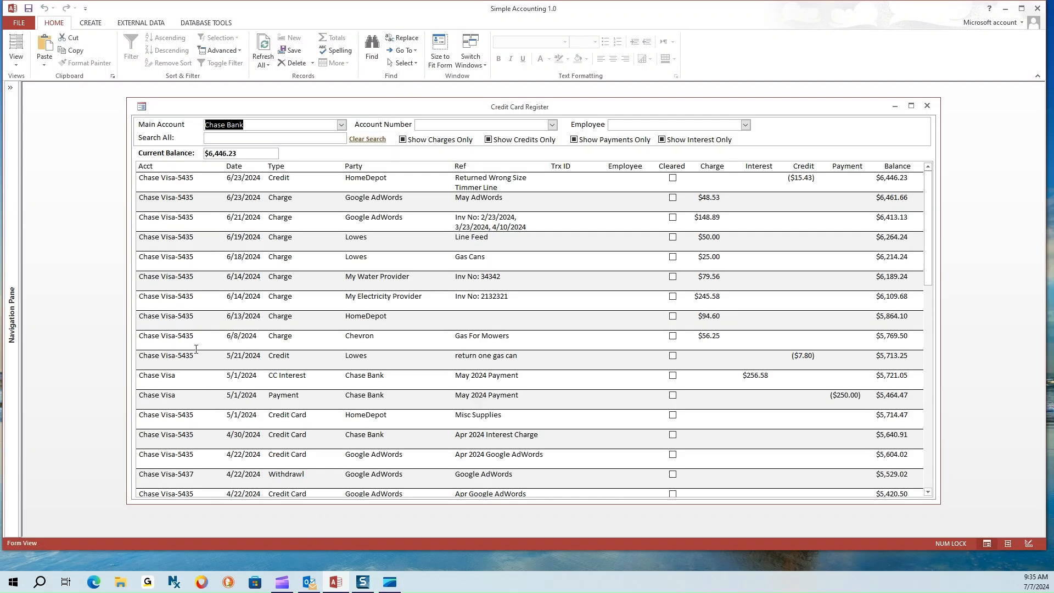
Step: Examine which Chase Visa card accounts the register entries belong to, along with the May 2024 interest and payment amounts
drag(199, 353, 126, 351)
scroll(203, 404, down, 2)
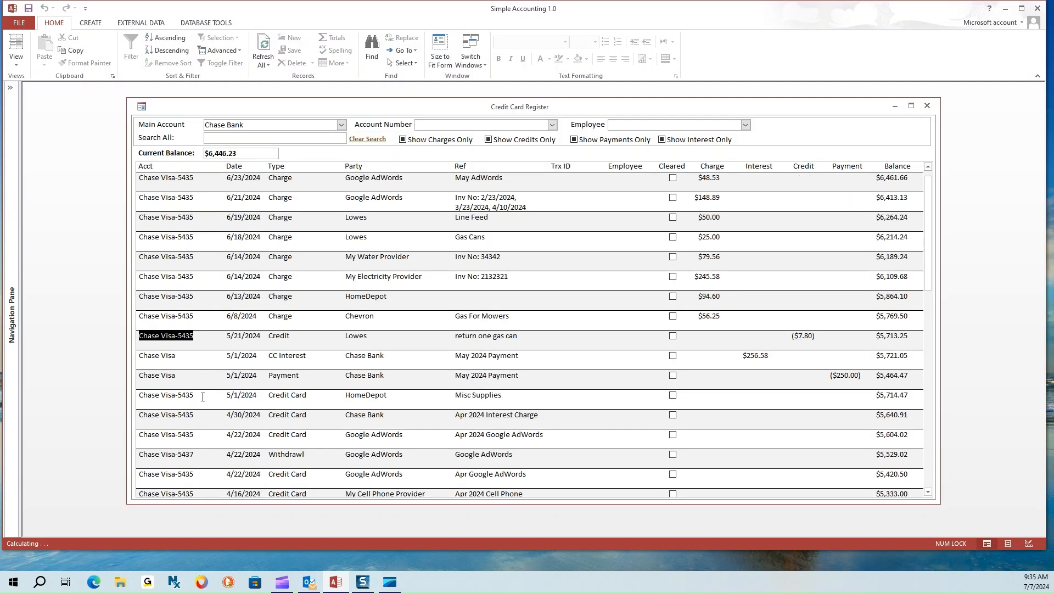
drag(199, 434, 128, 434)
scroll(184, 416, down, 1)
scroll(184, 416, down, 3)
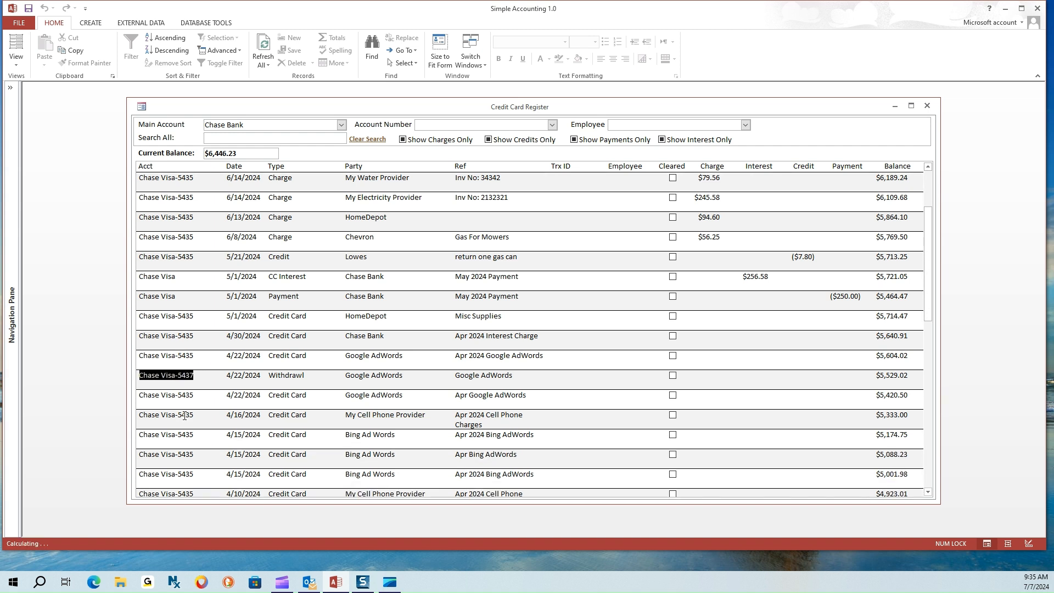
scroll(213, 452, down, 1)
drag(197, 454, 137, 455)
drag(772, 238, 742, 239)
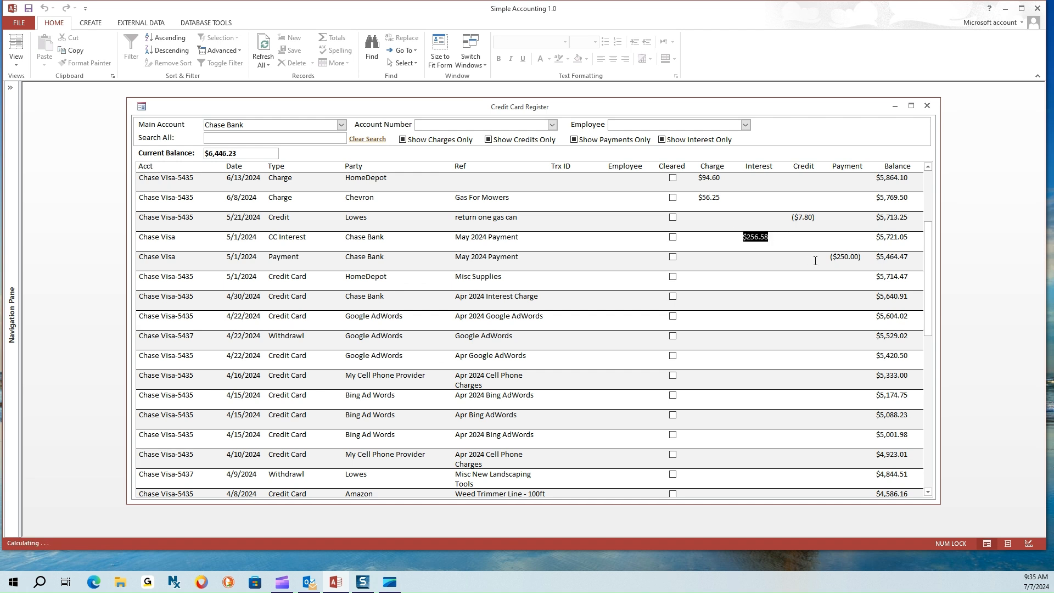
drag(827, 257, 868, 255)
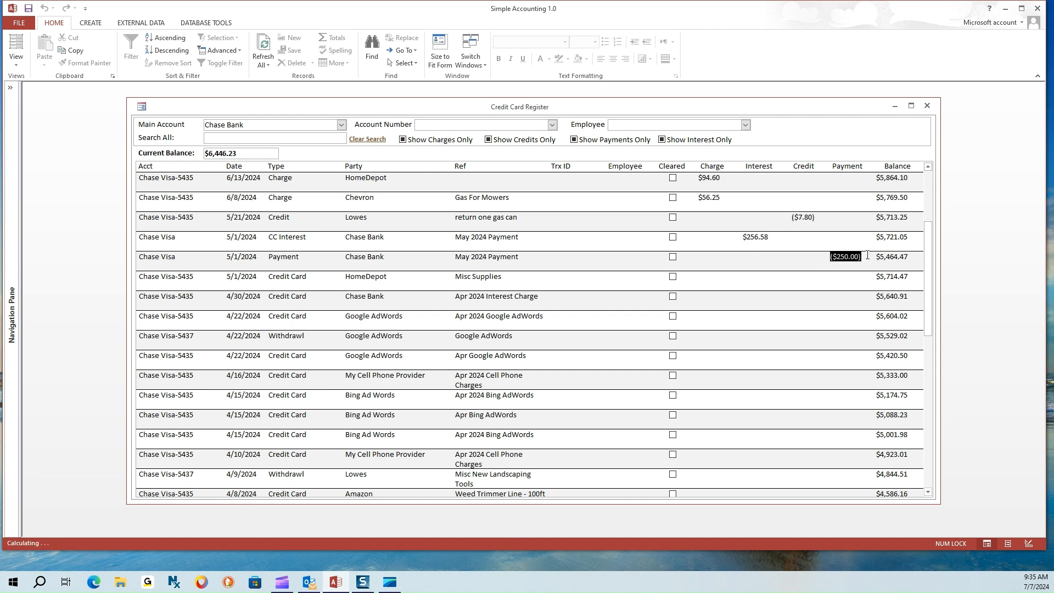
Step: Filter the Chase Bank register by the first Chase Visa card account and by the third one
click(553, 125)
click(535, 148)
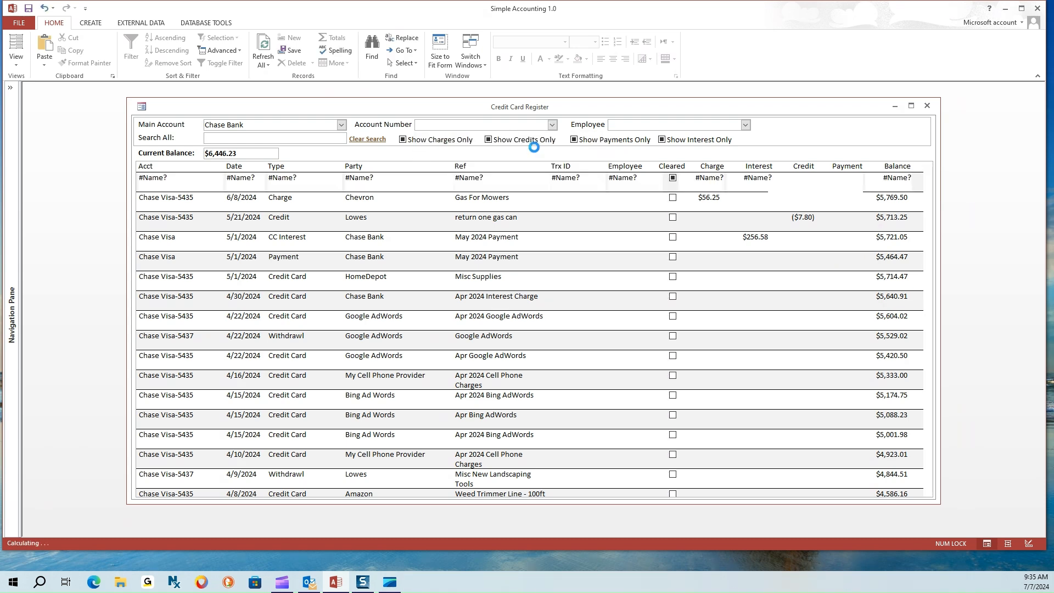
click(203, 181)
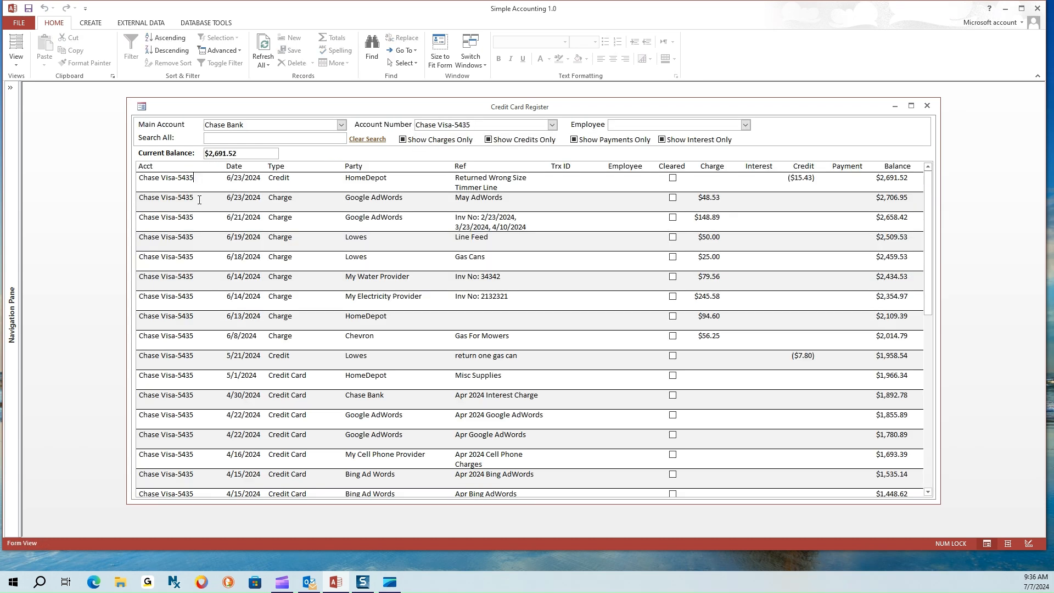
click(552, 125)
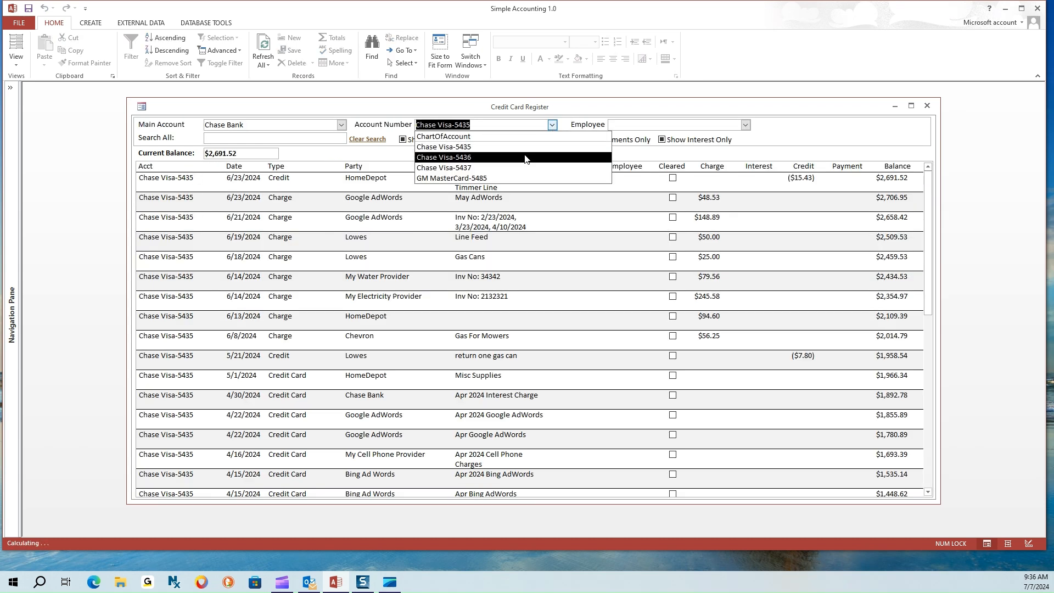
click(527, 167)
click(204, 178)
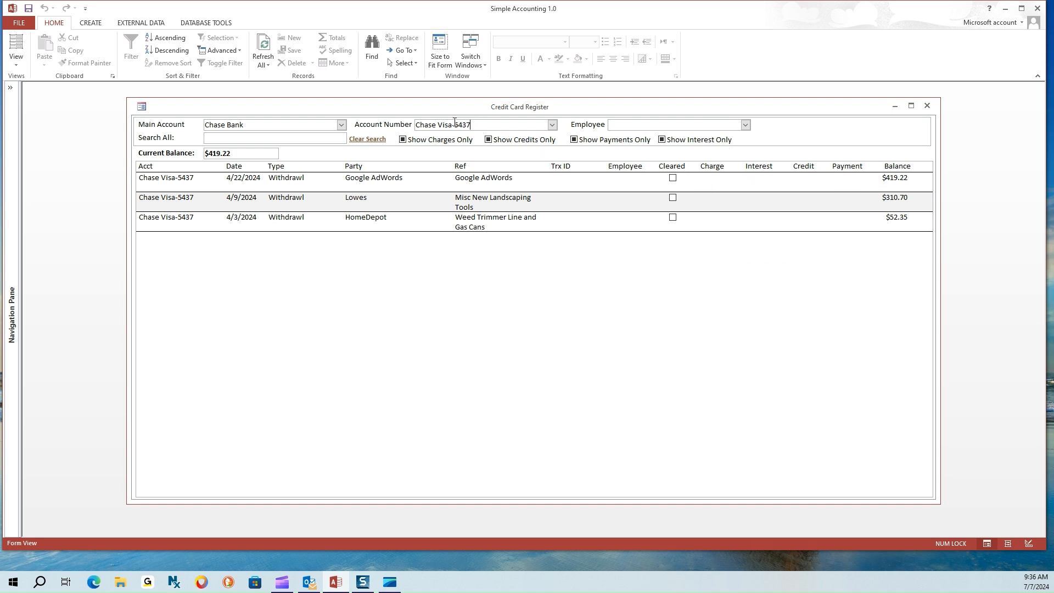
Step: Remove the account number filter and clear the search to list all Chase Bank transactions
drag(476, 124, 395, 123)
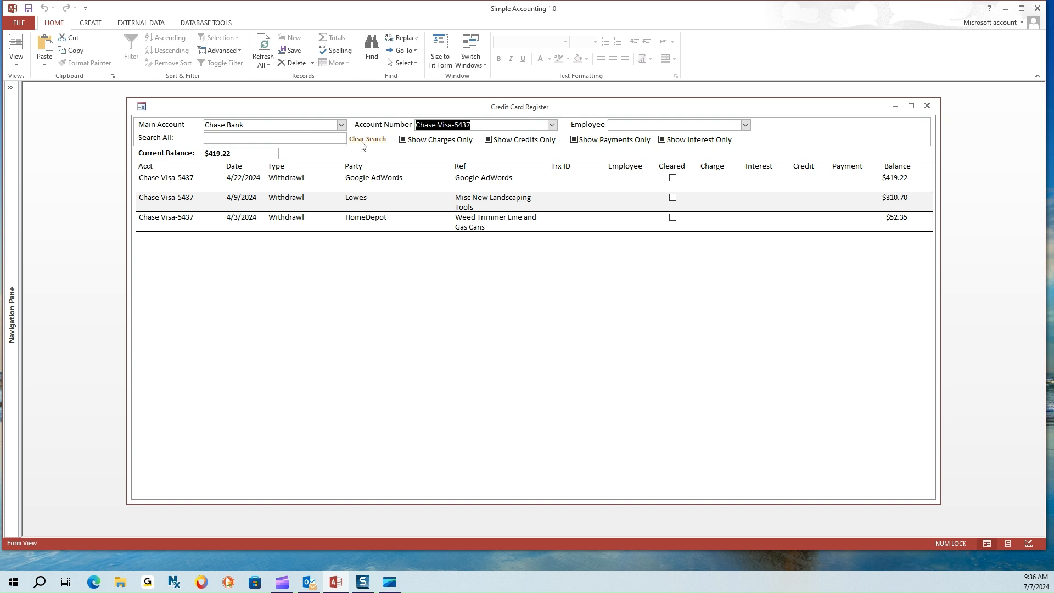
key(Delete)
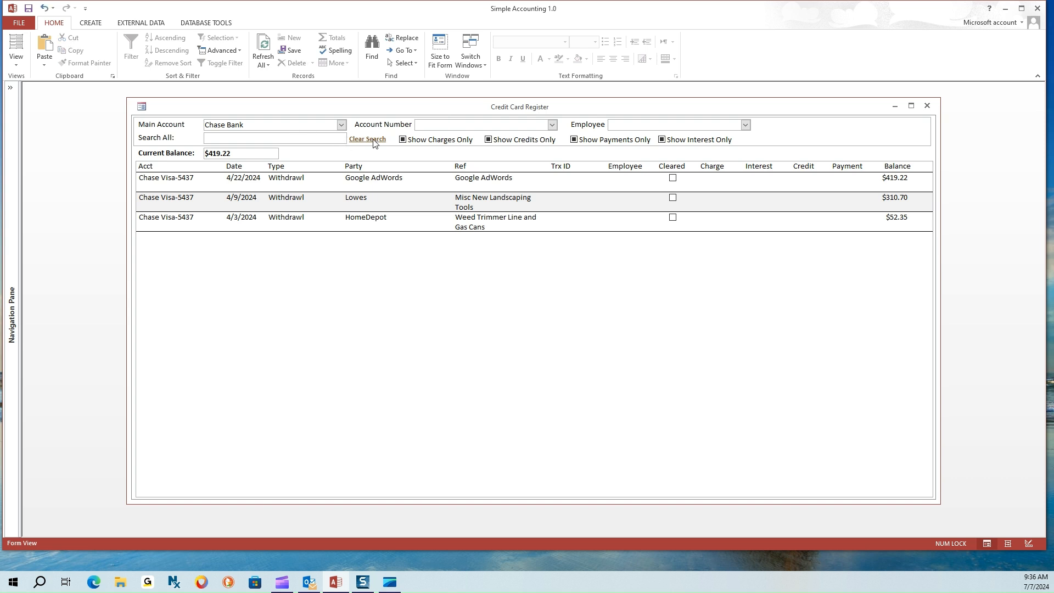
click(369, 141)
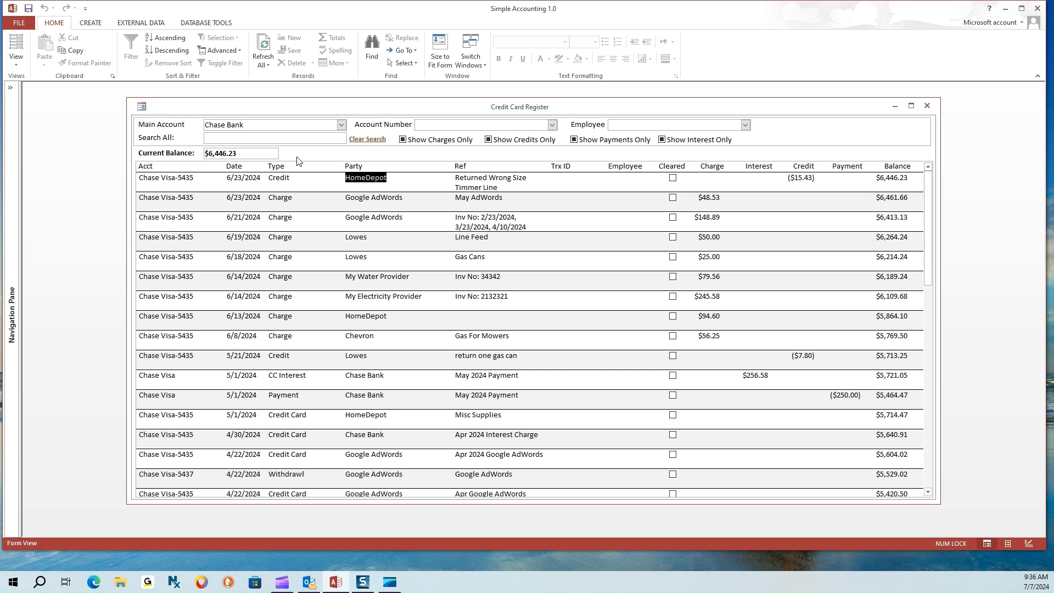
Step: Examine the Chase Bank register's current balance and its charge, interest, credit and payment amounts
click(245, 125)
drag(245, 126, 177, 129)
key(ctrl+c)
click(250, 149)
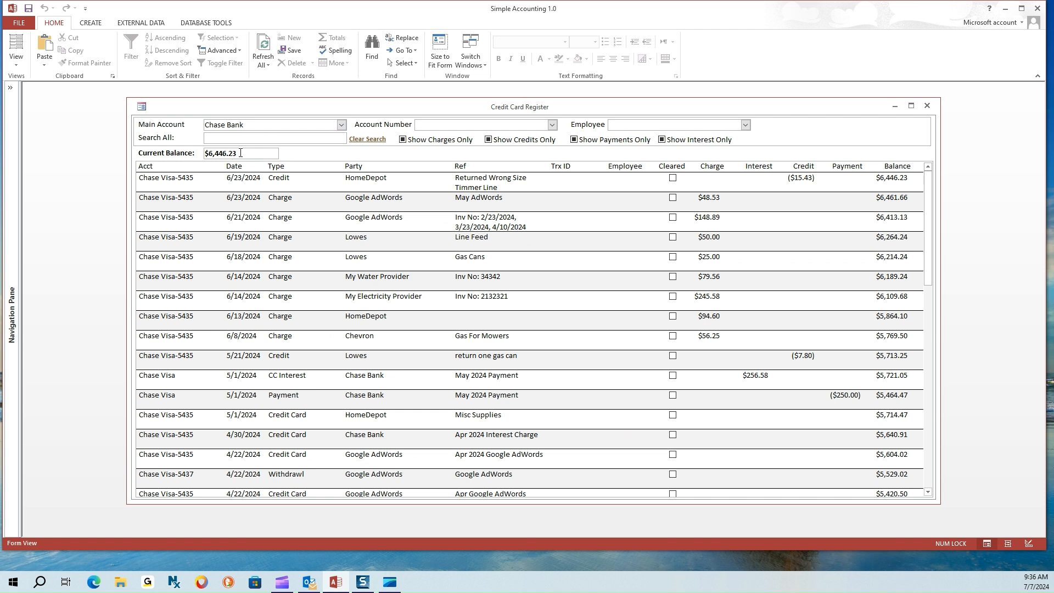
drag(247, 153, 181, 150)
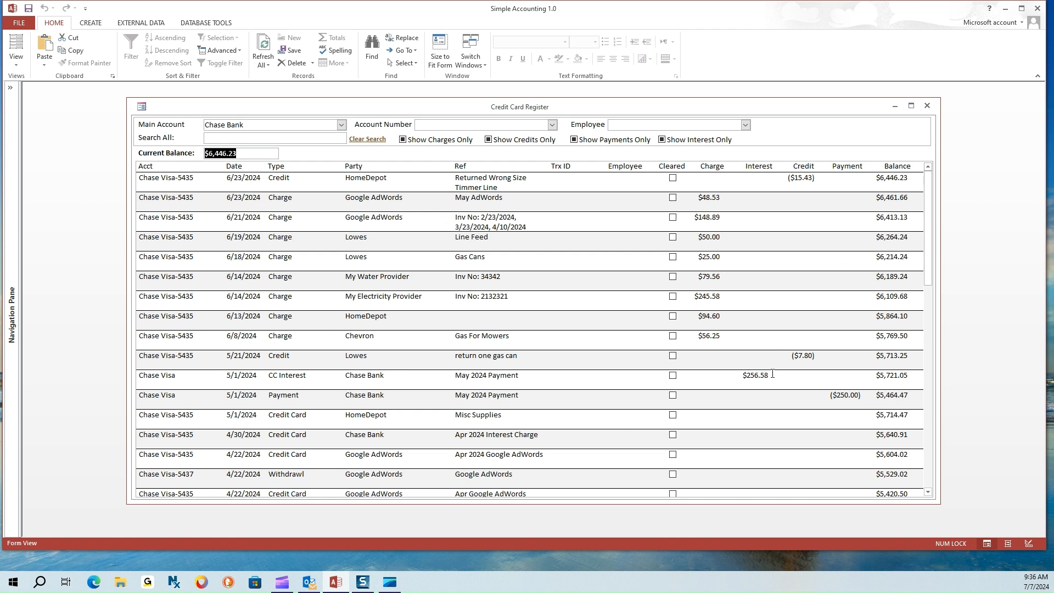
click(739, 374)
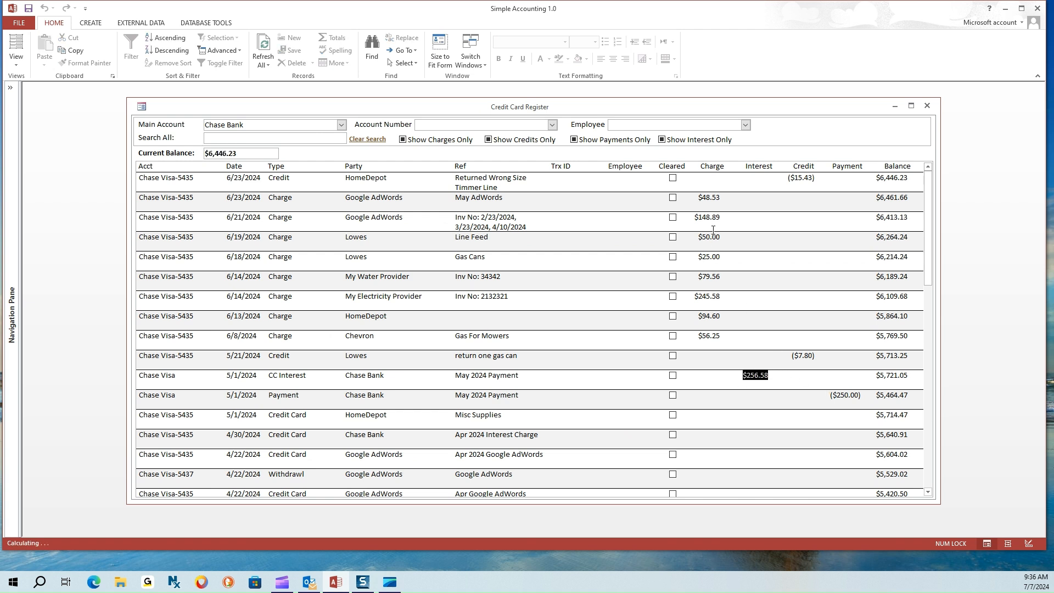
click(690, 196)
click(772, 377)
click(820, 358)
click(833, 396)
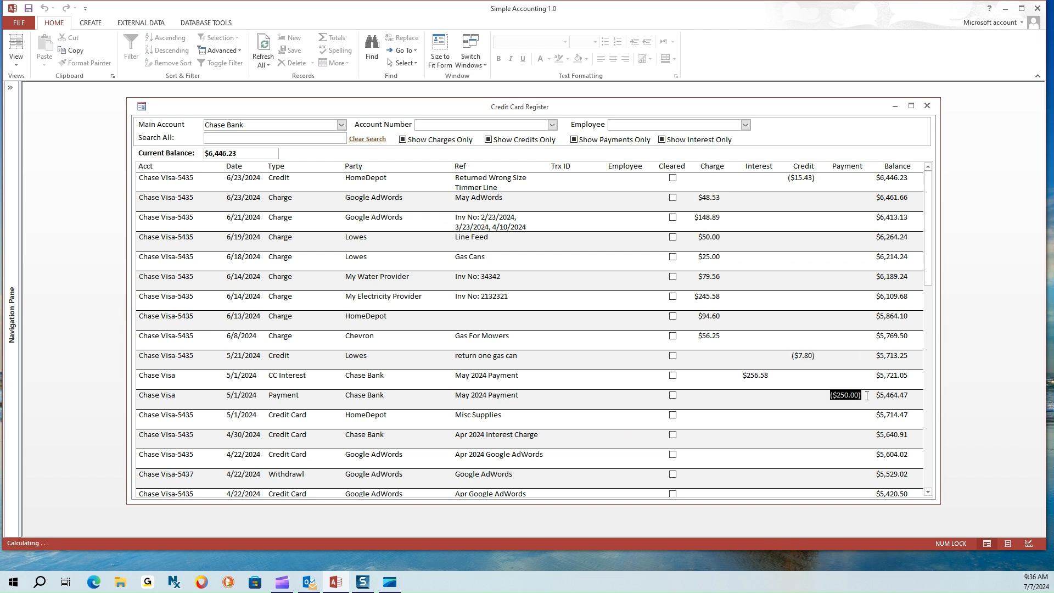
Step: Filter the Chase Bank register by charges, credits, payments and interest one after another, and clear the search
drag(930, 249, 928, 175)
click(434, 143)
click(517, 144)
click(600, 143)
click(687, 144)
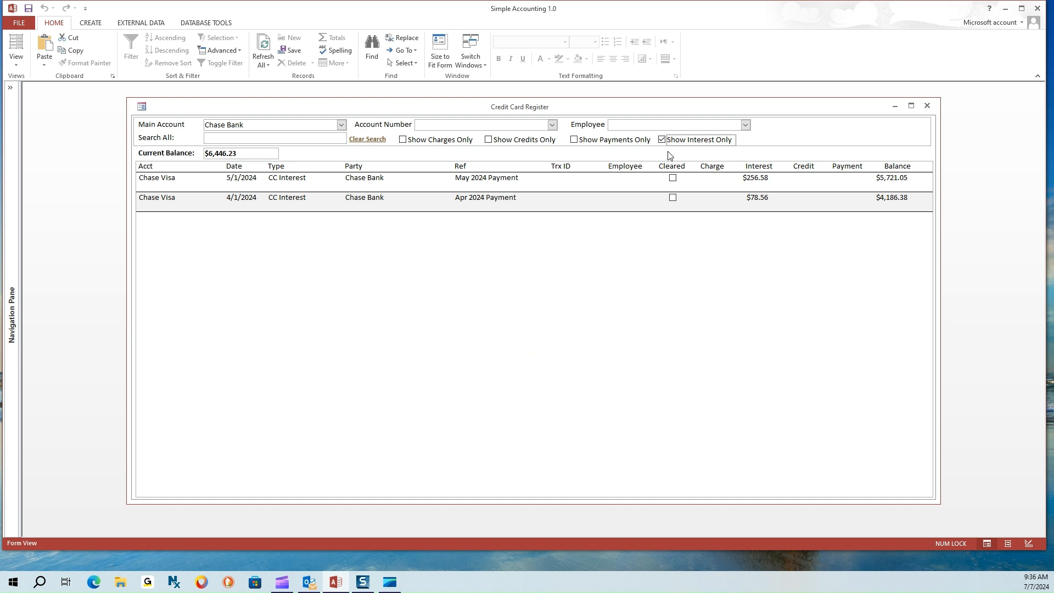
click(372, 141)
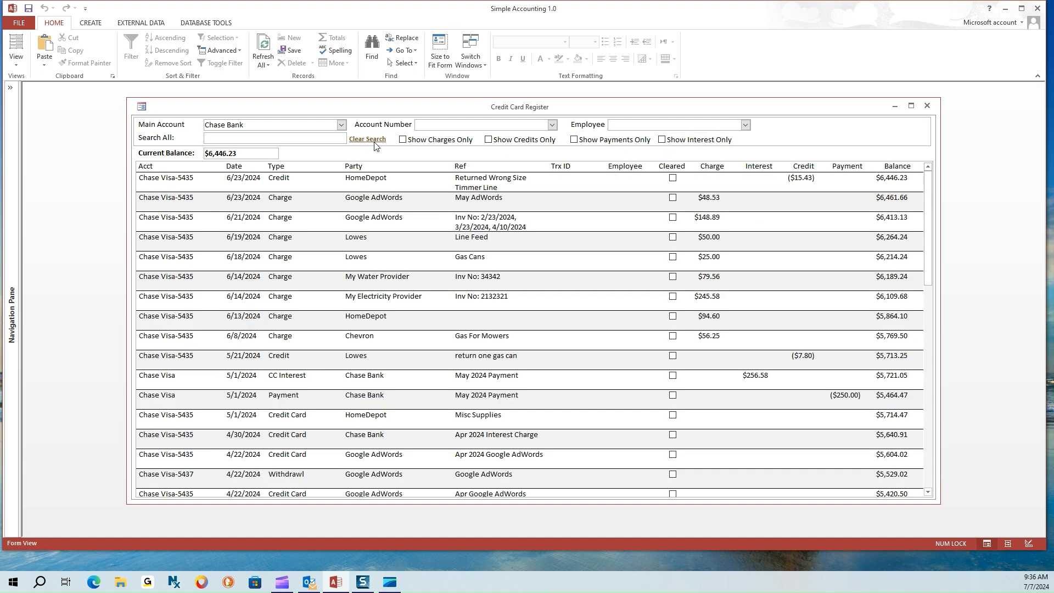
Step: Search all Chase Bank register transactions for "chevron"
click(216, 136)
text(chevron)
key(Return)
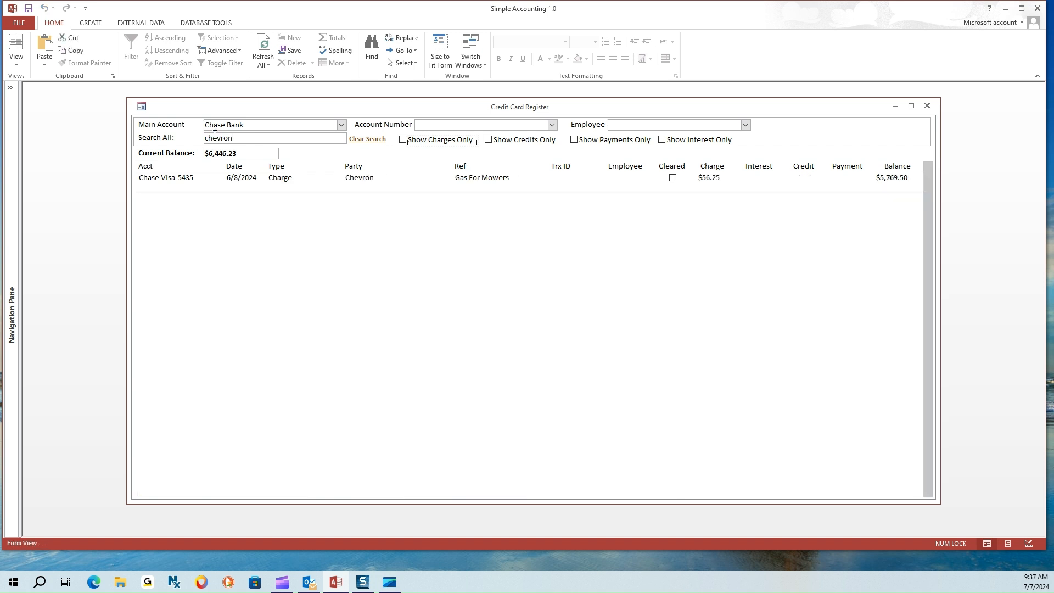
Step: Repeat the search with progressively shortened versions of the term, and clear it before closing the register
click(236, 138)
key(BackSpace)
key(Return)
click(232, 136)
key(BackSpace)
key(Return)
click(232, 137)
key(BackSpace)
key(Return)
double_click(228, 138)
click(369, 141)
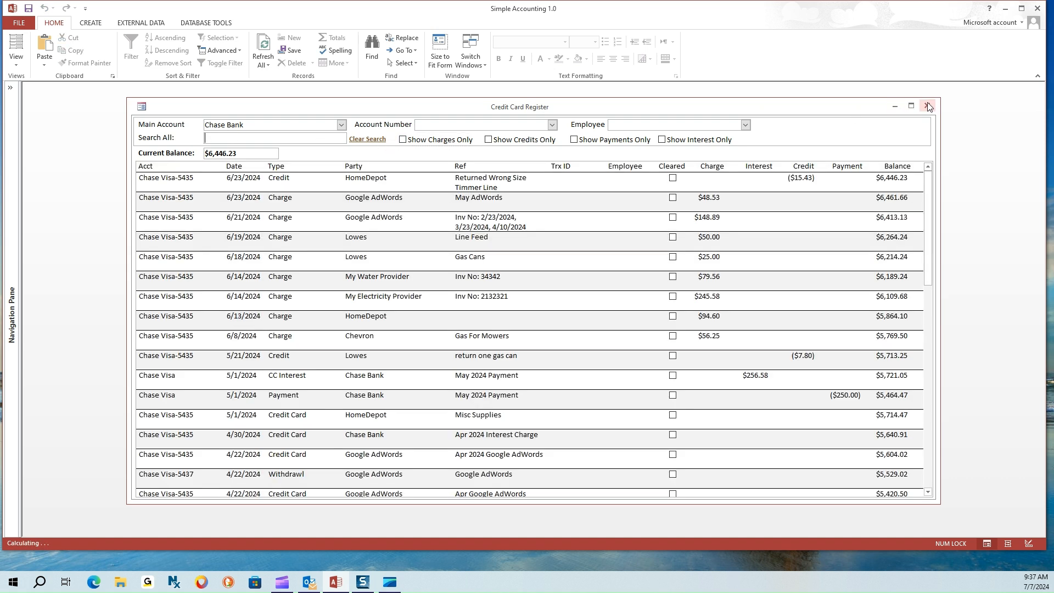
click(925, 106)
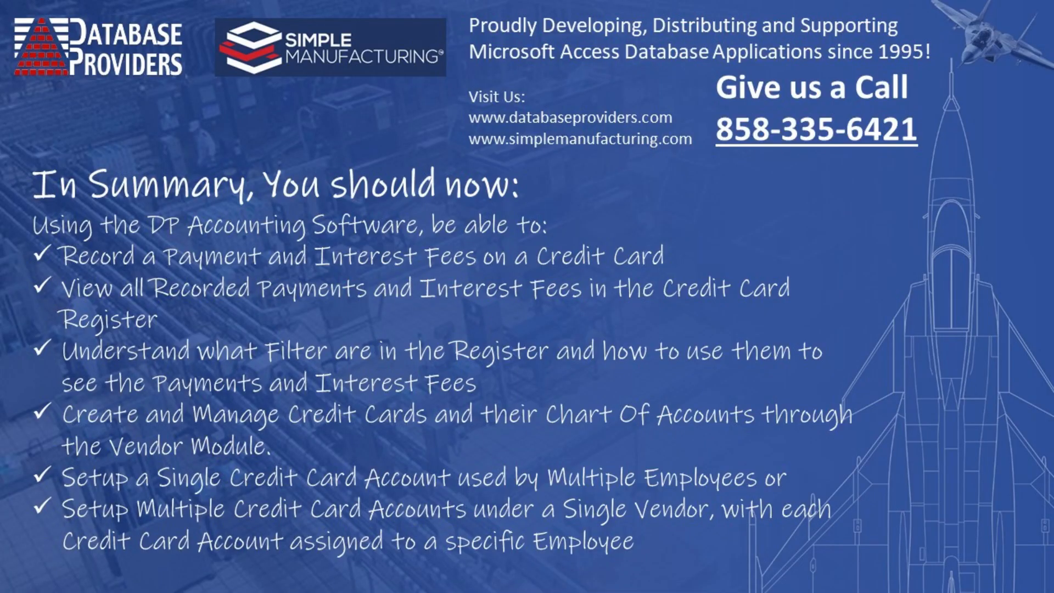